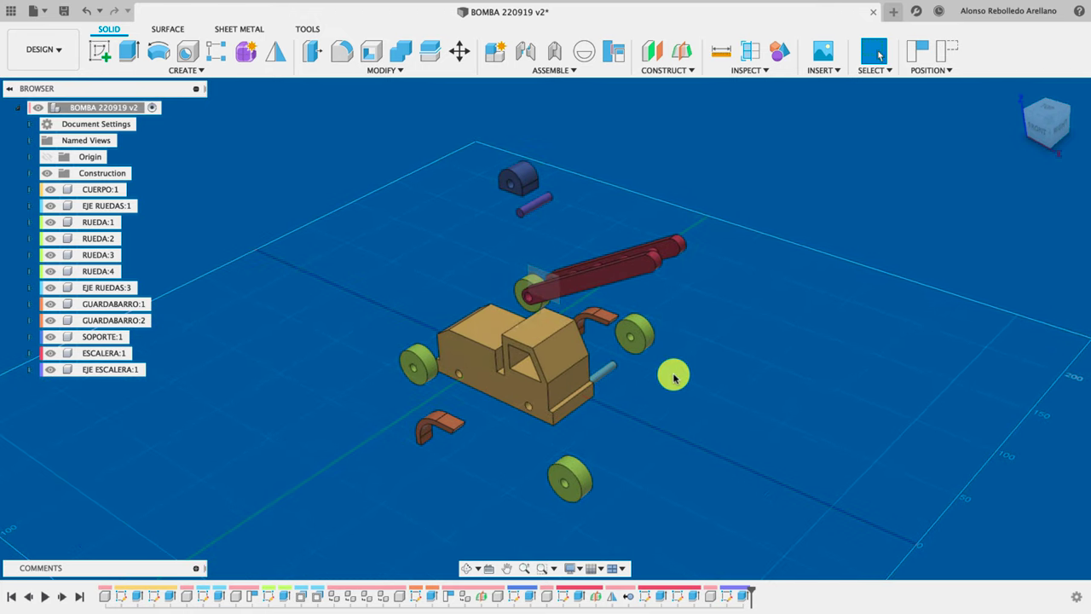
Ground the CUERPO:1 truck body so it stays fixed in place.
{"action": "left_click", "coordinate": [128, 107]}
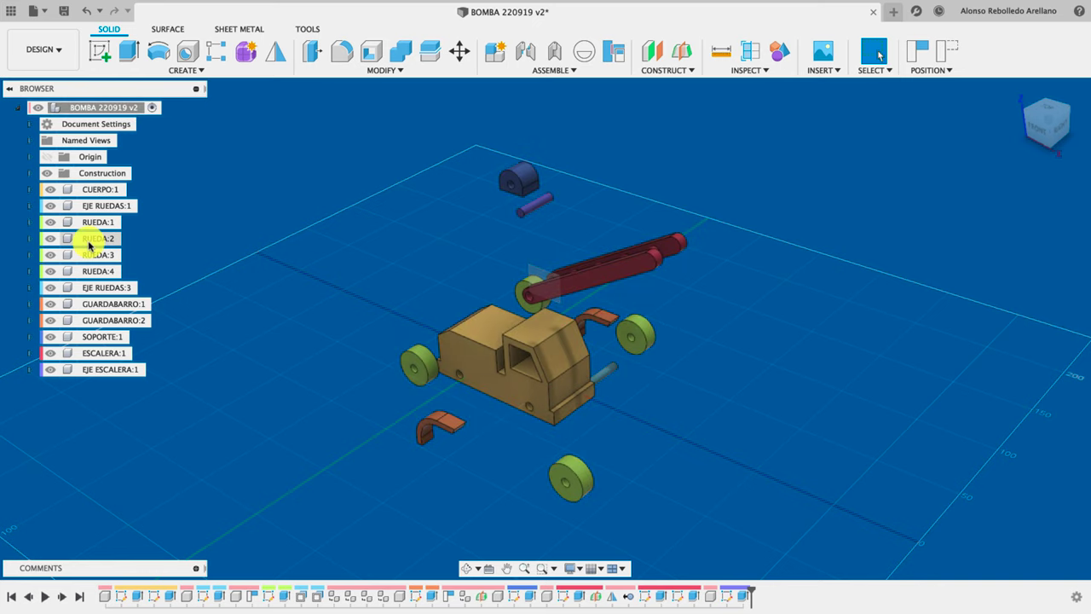
{"action": "scroll", "coordinate": [246, 357], "scroll_direction": "up", "scroll_amount": 3}
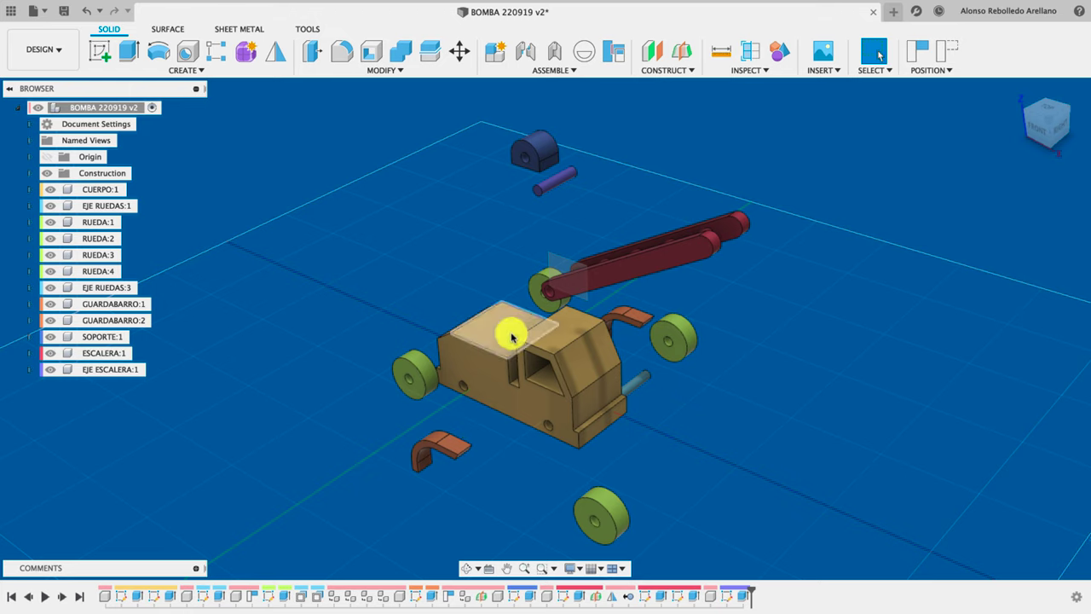
{"action": "left_click", "coordinate": [526, 400]}
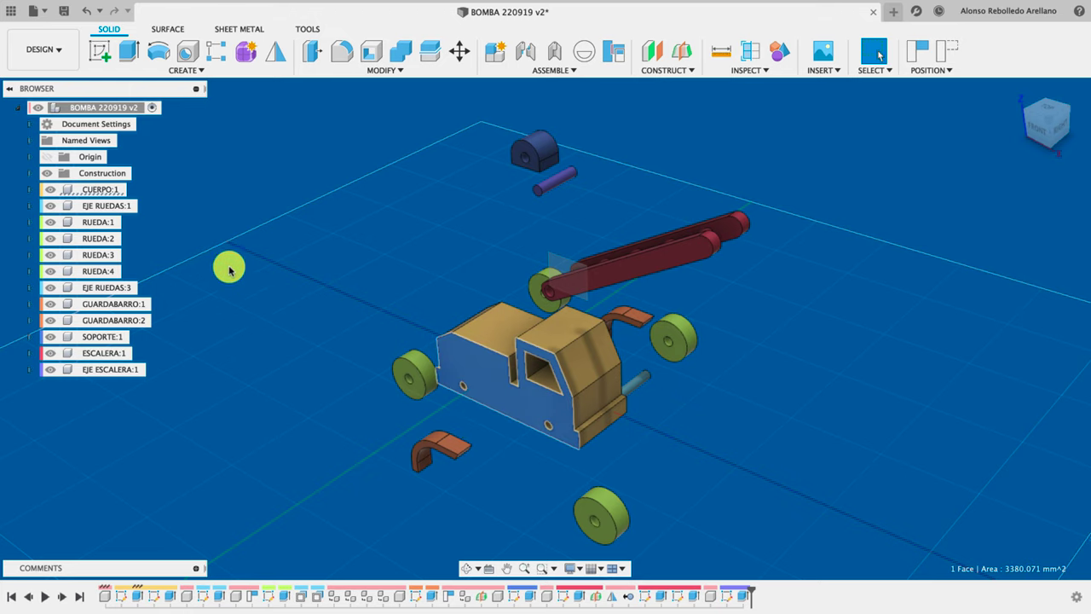
{"action": "left_click", "coordinate": [111, 191]}
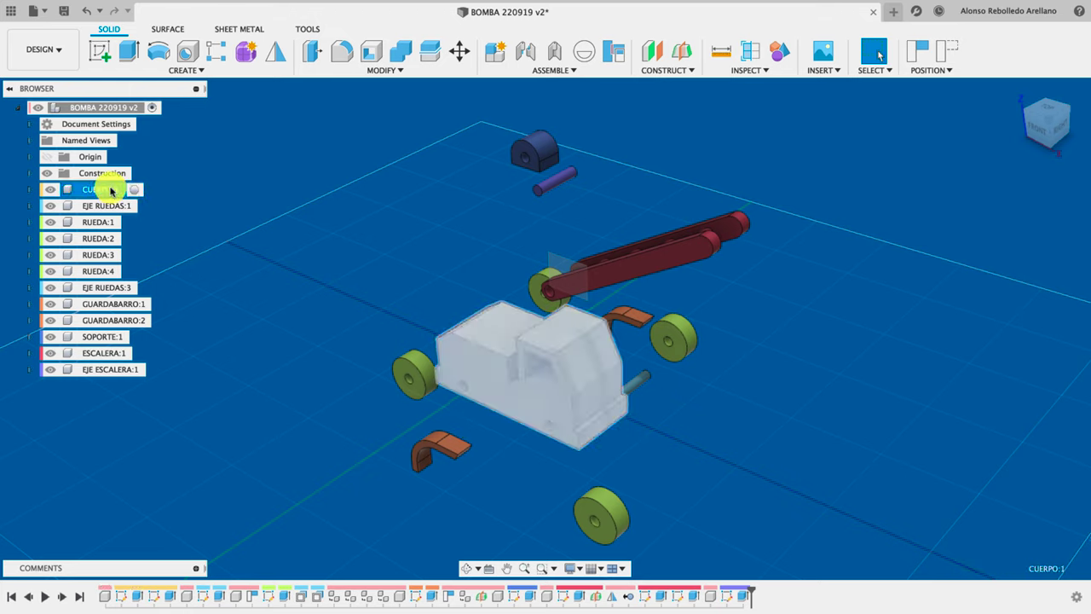
{"action": "right_click", "coordinate": [112, 191]}
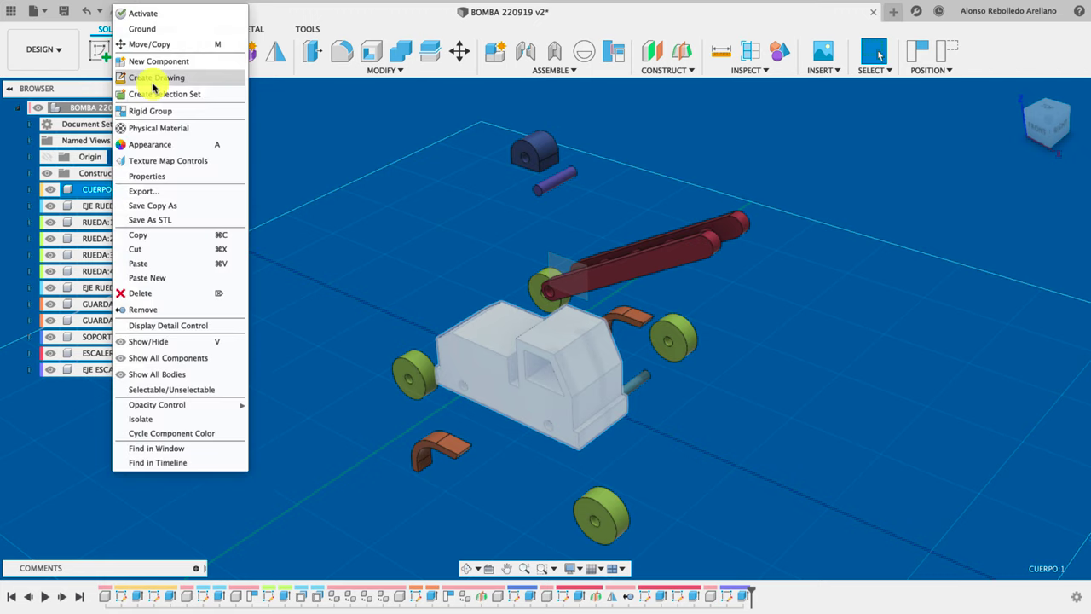
{"action": "left_click", "coordinate": [148, 32]}
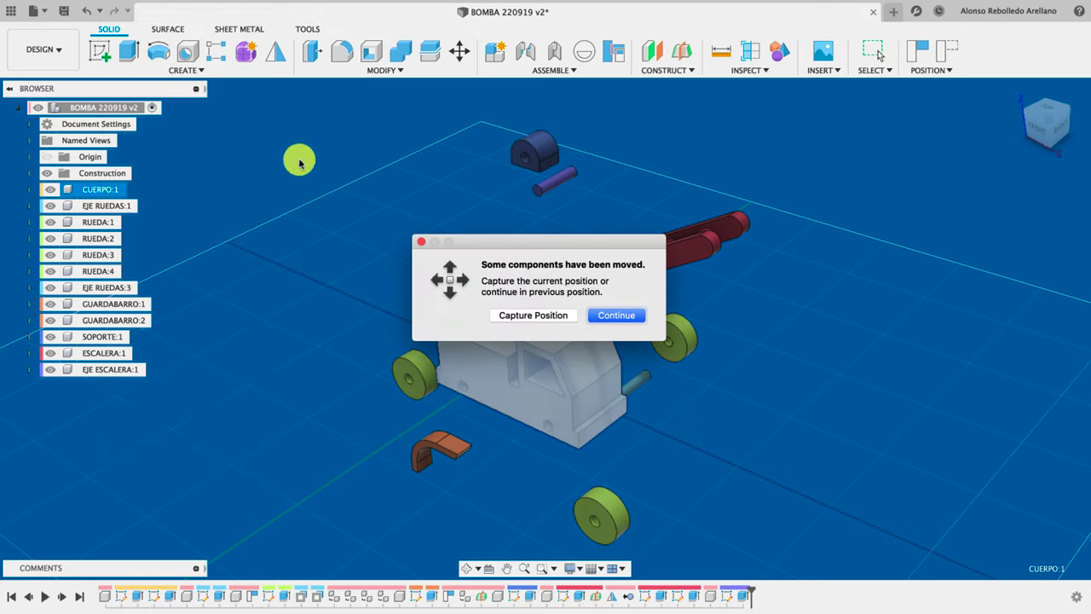
{"action": "left_click", "coordinate": [542, 316]}
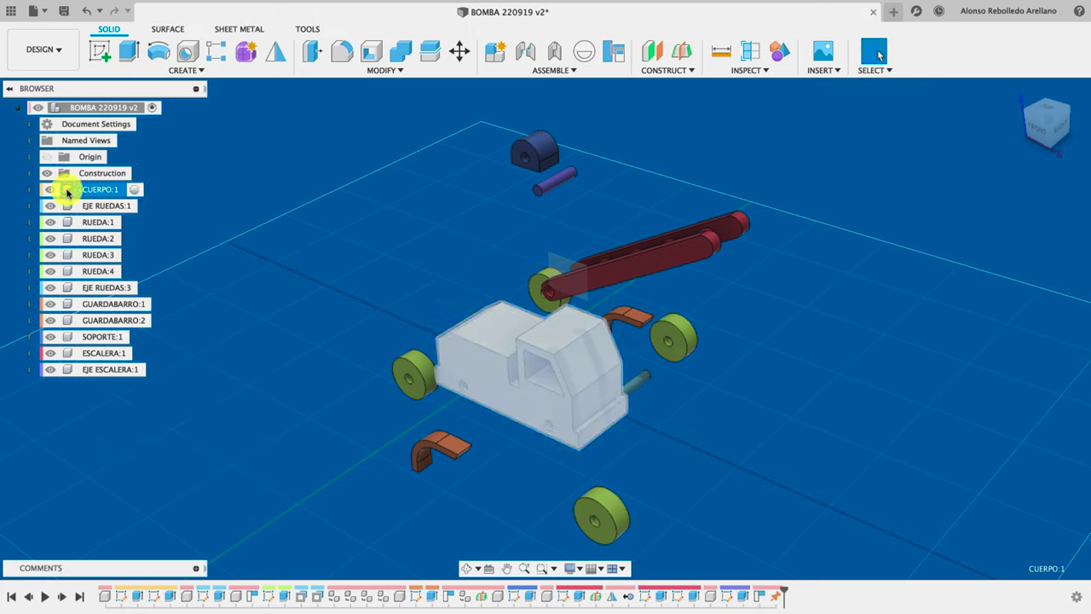
{"action": "key", "text": "Escape"}
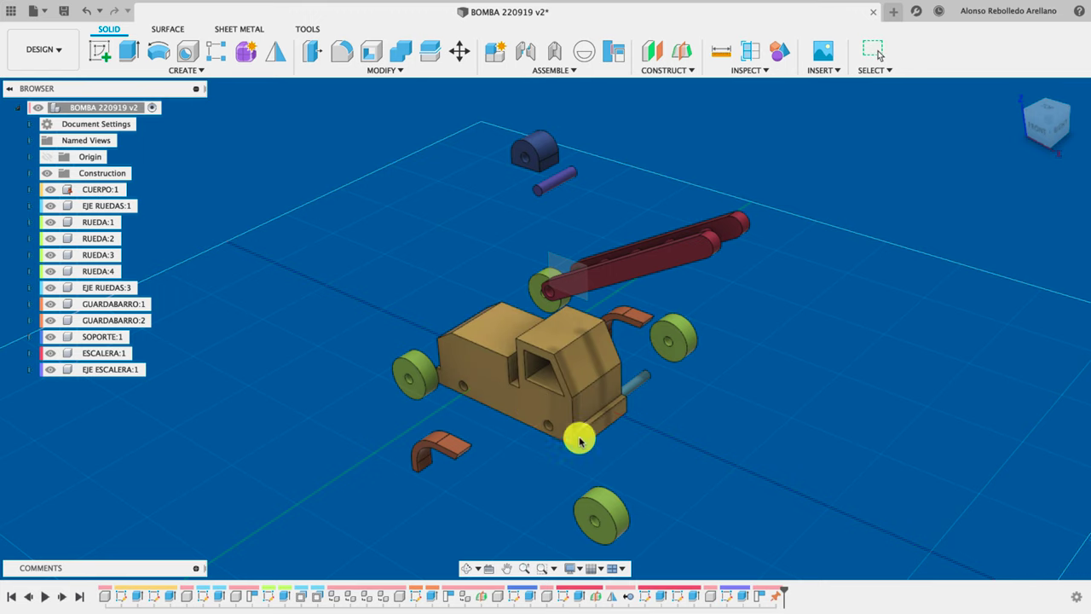
Drag the blue axle and one wheel down, away from the truck body.
{"action": "middle_click_drag", "start_coordinate": [657, 461], "coordinate": [647, 438], "text": "shift"}
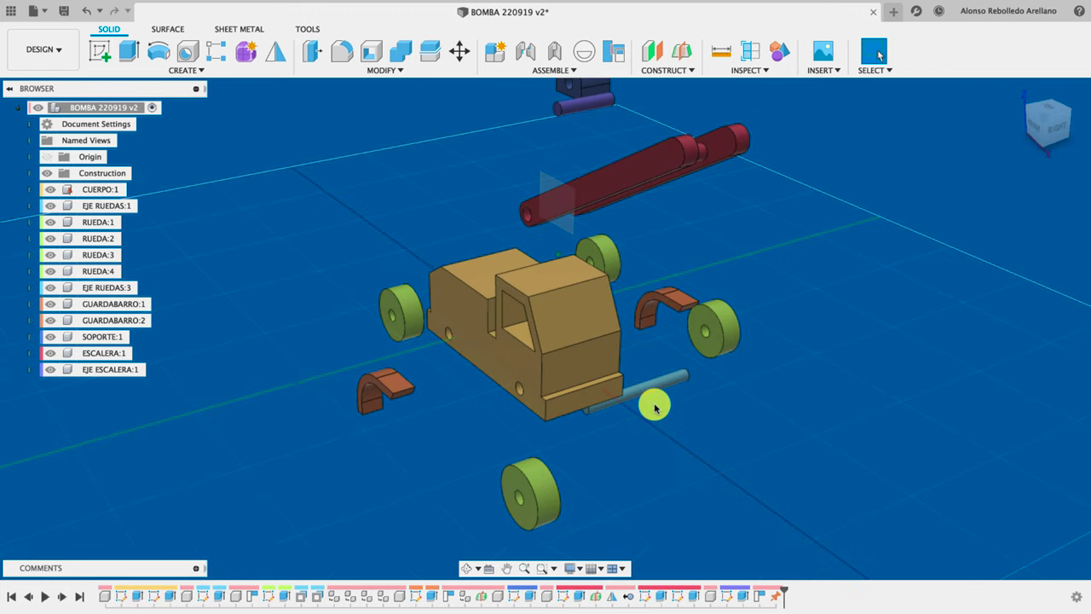
{"action": "left_click_drag", "start_coordinate": [647, 434], "coordinate": [635, 477]}
{"action": "left_click_drag", "start_coordinate": [723, 370], "coordinate": [689, 499]}
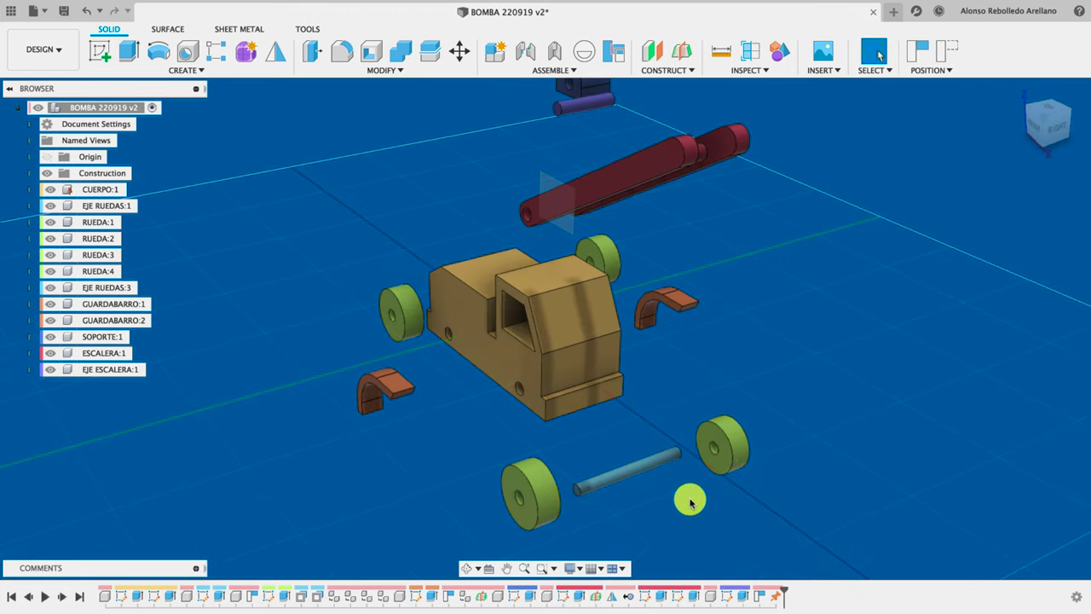
{"action": "scroll", "coordinate": [687, 502], "scroll_direction": "up", "scroll_amount": 3}
{"action": "scroll", "coordinate": [686, 503], "scroll_direction": "up", "scroll_amount": 2}
{"action": "scroll", "coordinate": [686, 503], "scroll_direction": "up", "scroll_amount": 2}
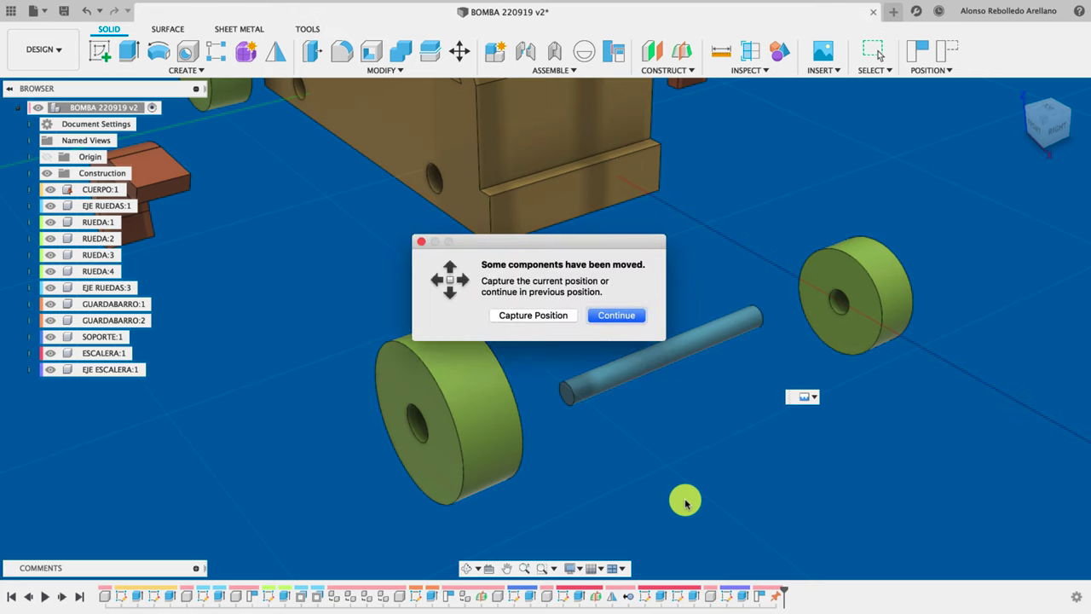
Rigidly join the first two wheels onto their axle ends (Rigid1, Rigid2).
{"action": "left_click", "coordinate": [540, 318]}
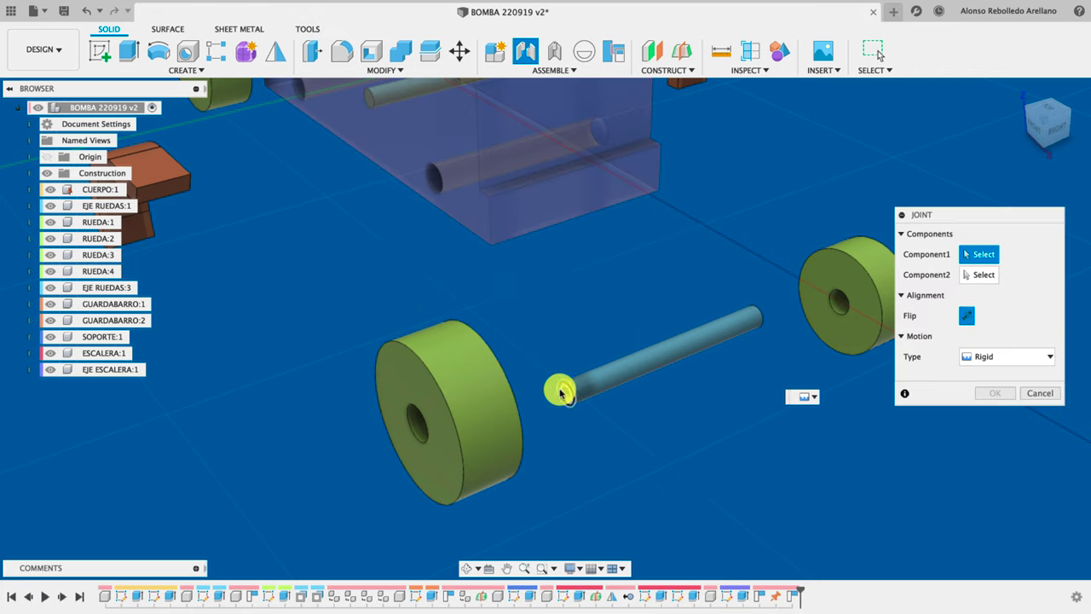
{"action": "left_click", "coordinate": [417, 428]}
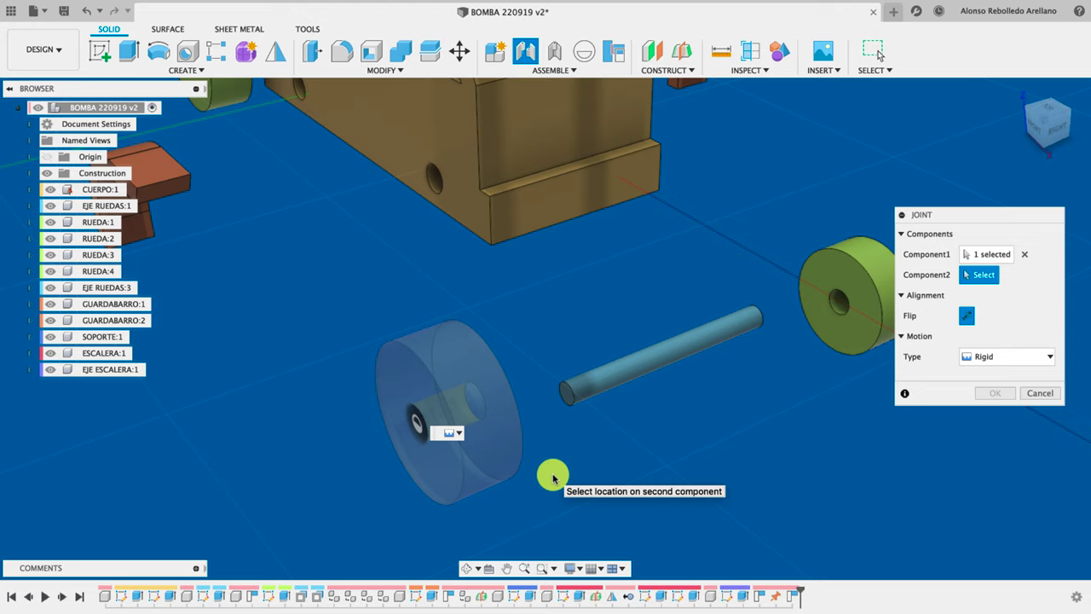
{"action": "left_click", "coordinate": [564, 398]}
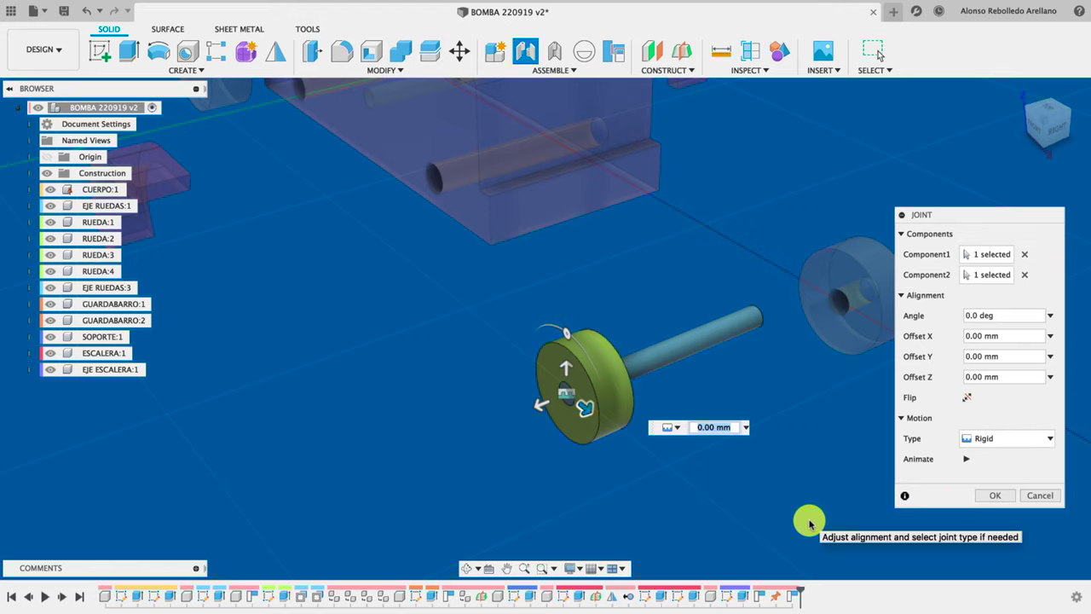
{"action": "left_click", "coordinate": [999, 496]}
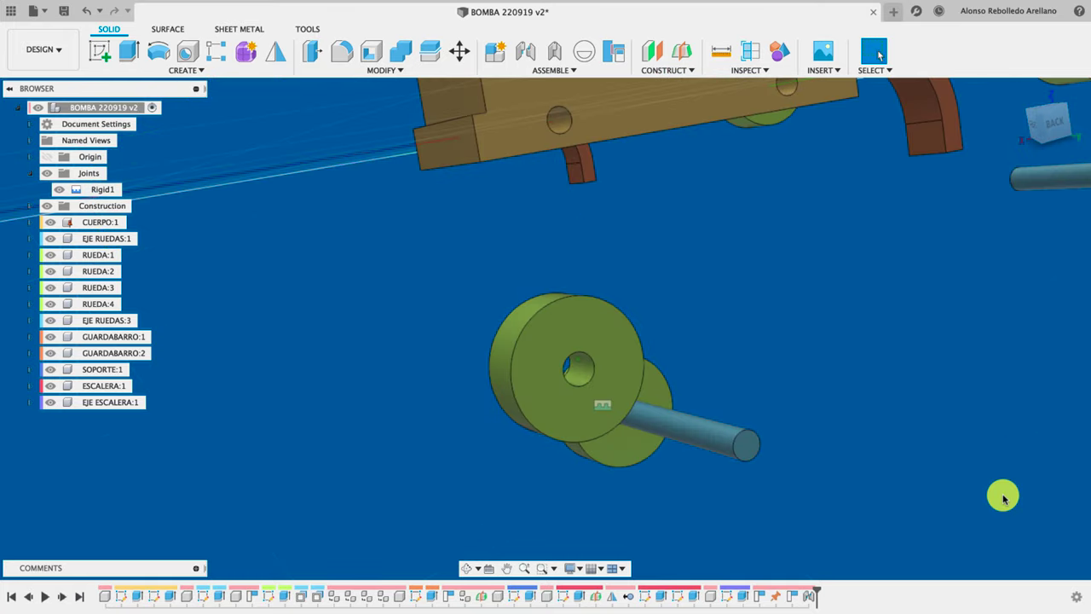
{"action": "key", "text": "j"}
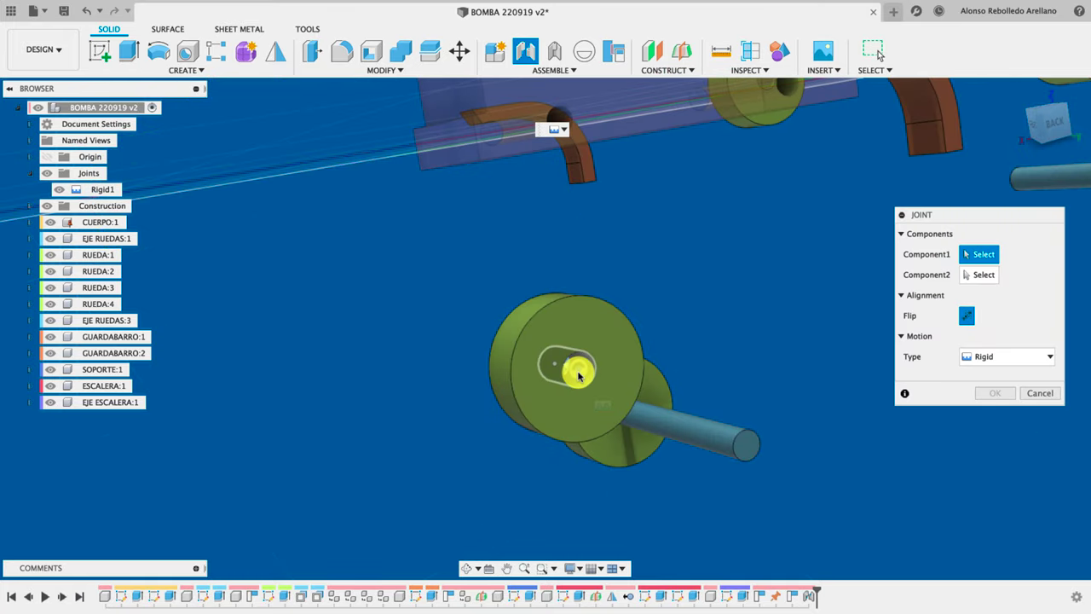
{"action": "left_click", "coordinate": [577, 369]}
{"action": "left_click", "coordinate": [745, 443]}
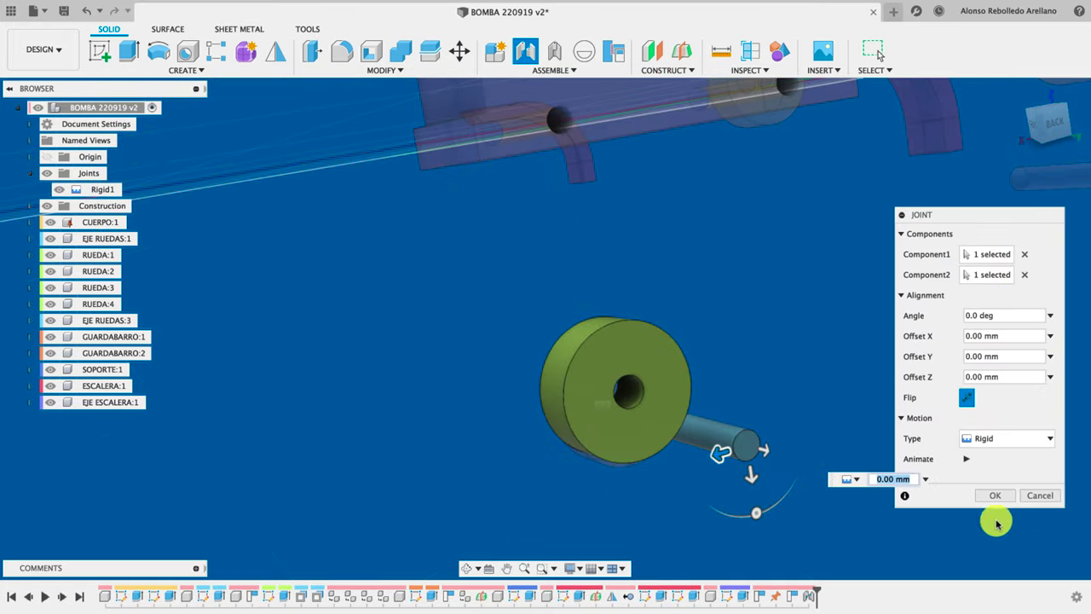
{"action": "left_click", "coordinate": [995, 497]}
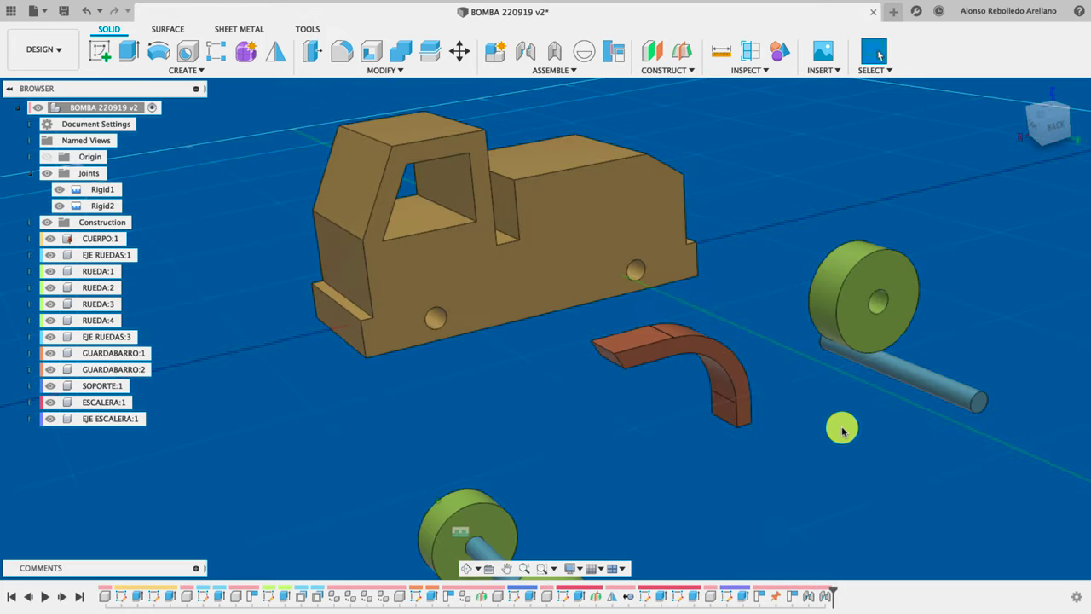
Rigidly join the third and fourth wheels onto their axle ends (Rigid3, Rigid4).
{"action": "key", "text": "j"}
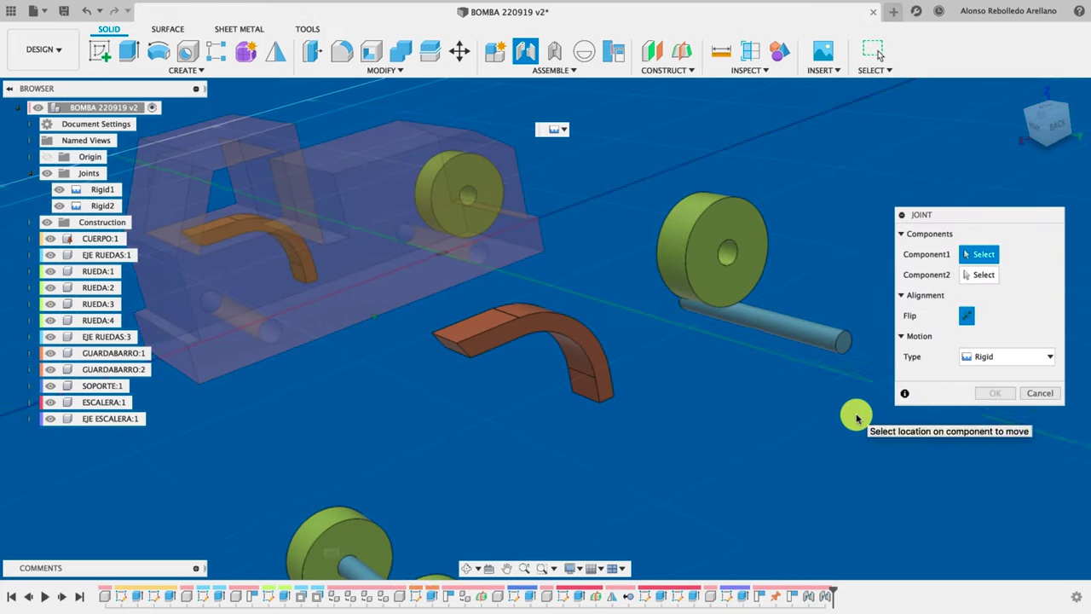
{"action": "left_click", "coordinate": [723, 253]}
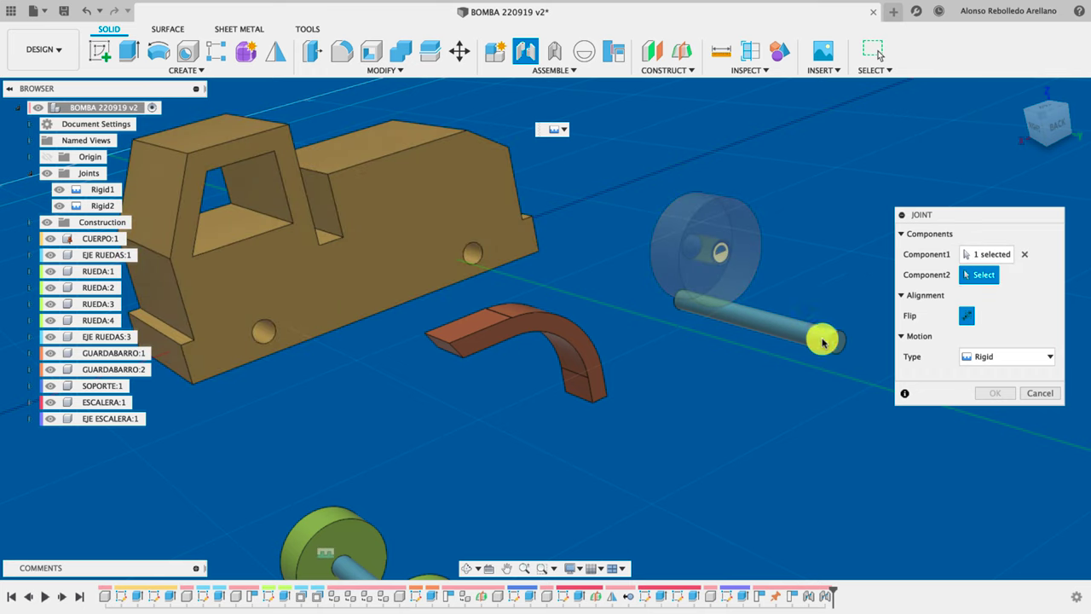
{"action": "left_click", "coordinate": [832, 343]}
{"action": "left_click", "coordinate": [990, 496]}
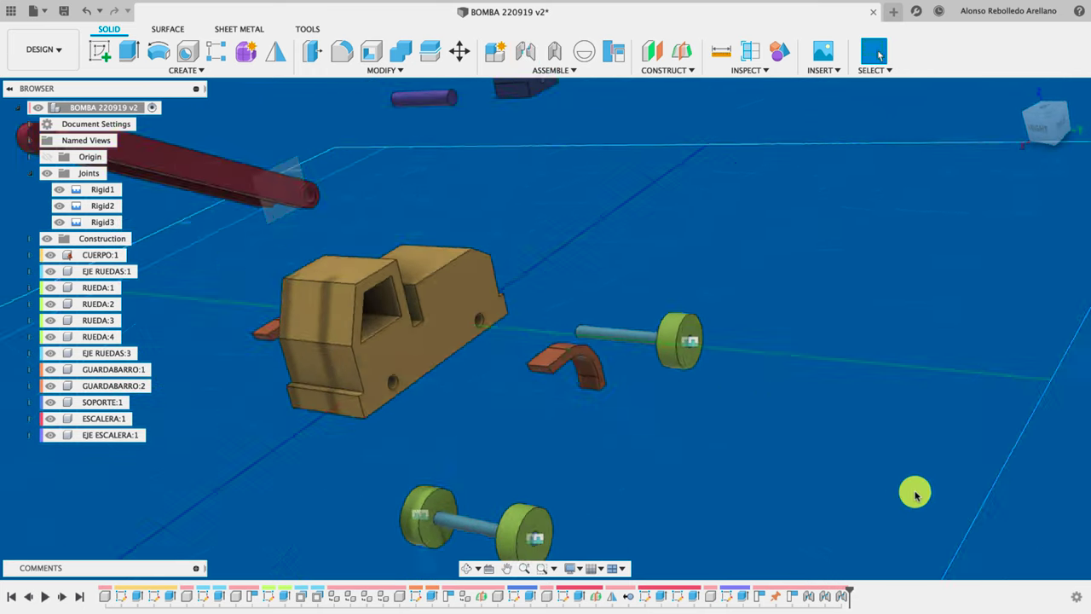
{"action": "scroll", "coordinate": [743, 485], "scroll_direction": "up", "scroll_amount": 5}
{"action": "scroll", "coordinate": [750, 510], "scroll_direction": "up", "scroll_amount": 3}
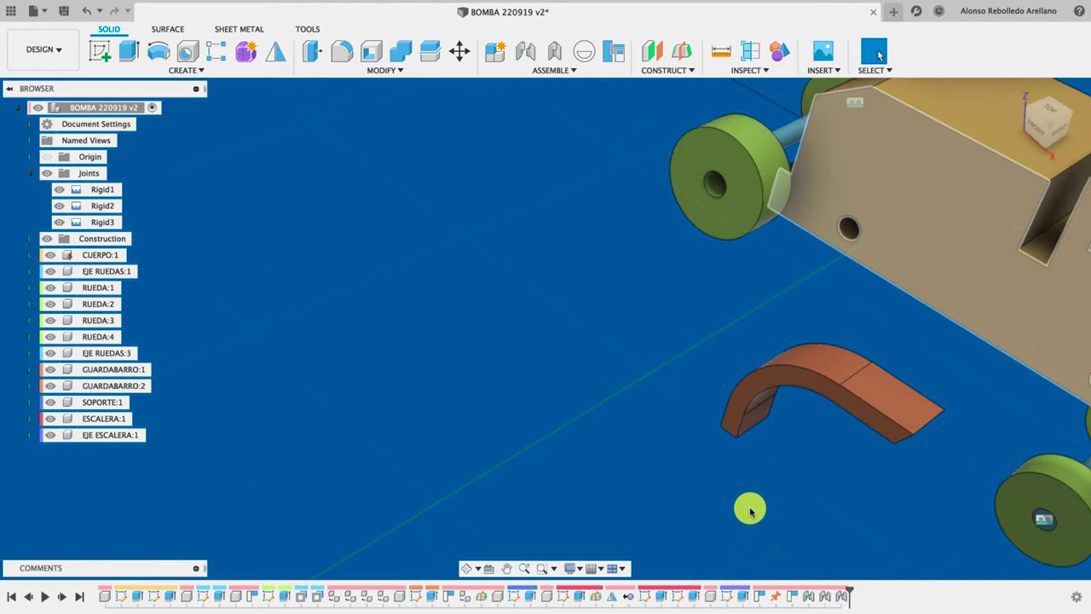
{"action": "key", "text": "j"}
{"action": "left_click", "coordinate": [717, 180]}
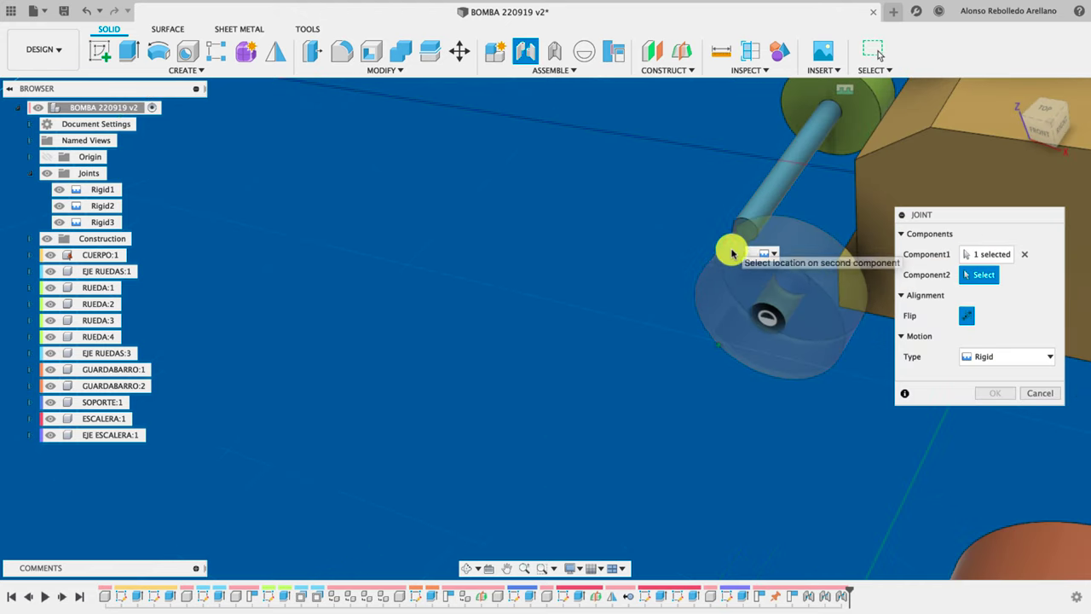
{"action": "left_click", "coordinate": [742, 219]}
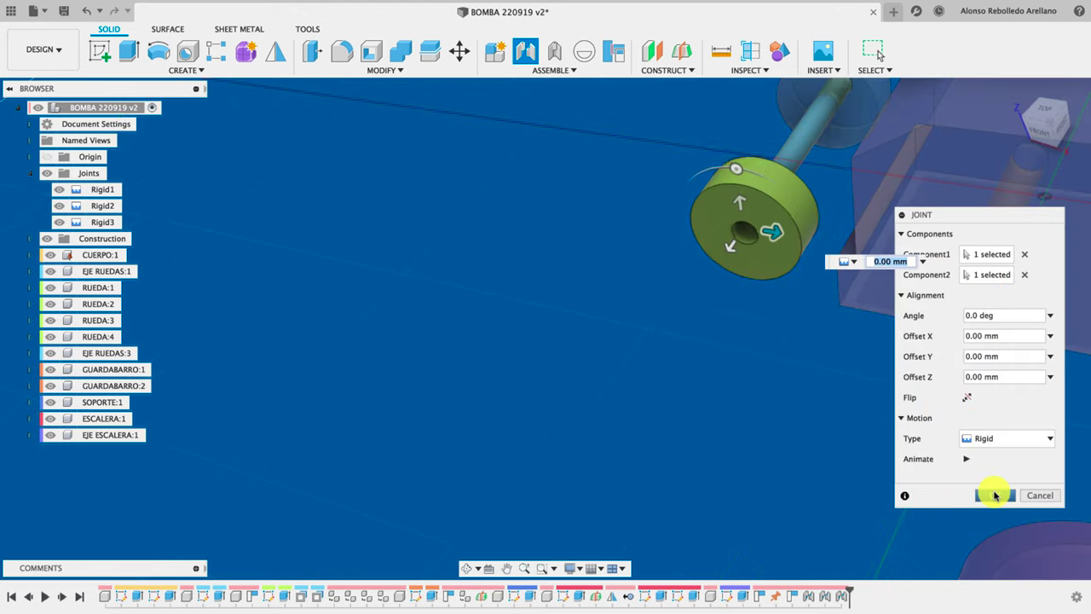
{"action": "left_click", "coordinate": [990, 496]}
{"action": "scroll", "coordinate": [729, 378], "scroll_direction": "up", "scroll_amount": 2}
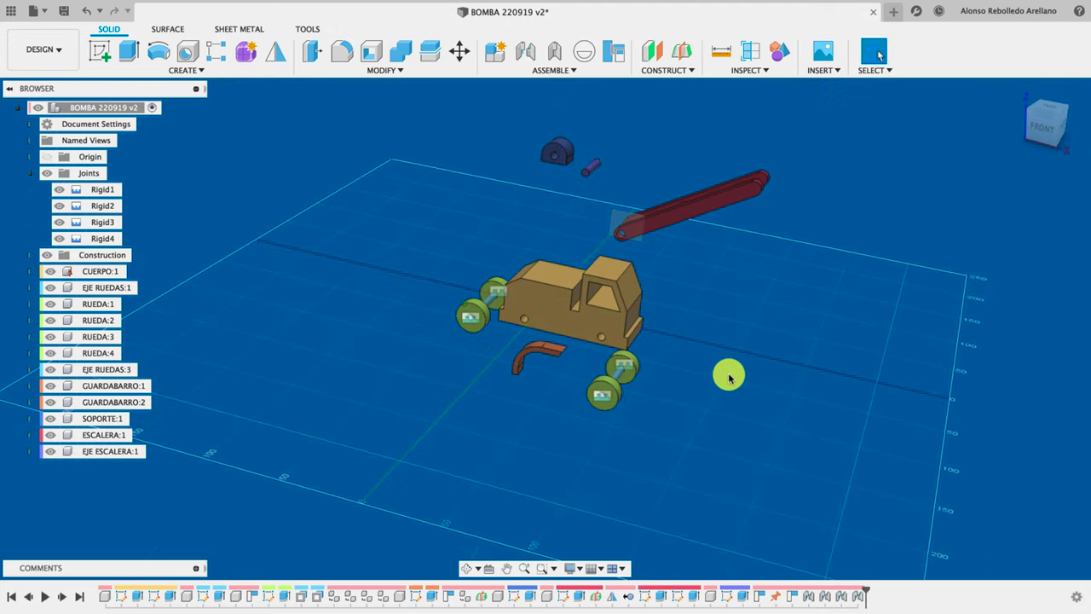
{"action": "scroll", "coordinate": [729, 377], "scroll_direction": "up", "scroll_amount": 3}
{"action": "scroll", "coordinate": [729, 377], "scroll_direction": "up", "scroll_amount": 4}
{"action": "scroll", "coordinate": [729, 377], "scroll_direction": "up", "scroll_amount": 1}
{"action": "scroll", "coordinate": [729, 378], "scroll_direction": "down", "scroll_amount": 2}
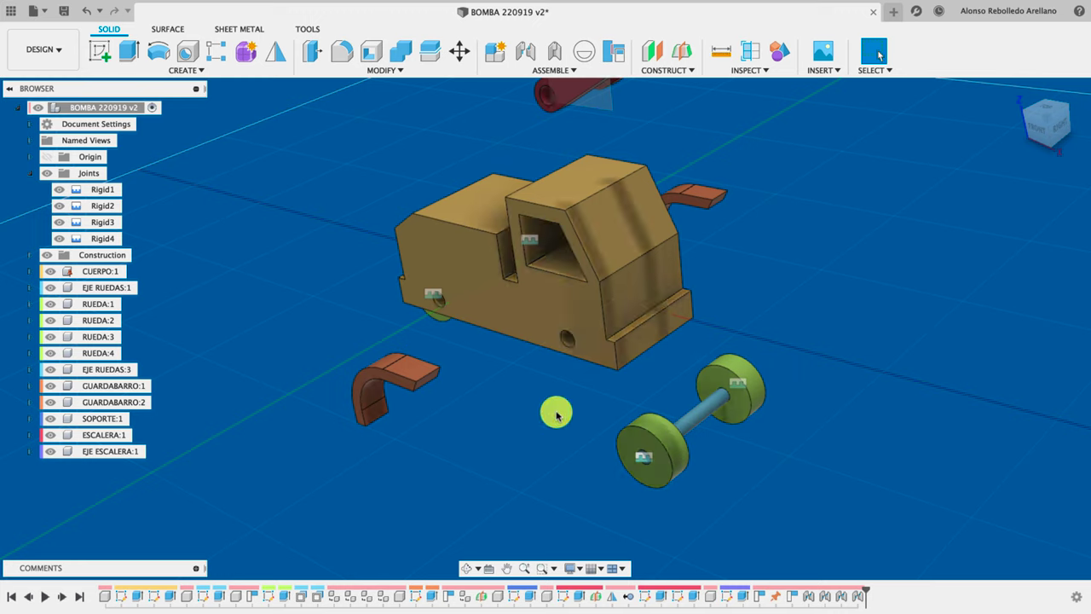
Start a joint on the wheel axle and set its motion type to Revolute.
{"action": "key", "text": "j"}
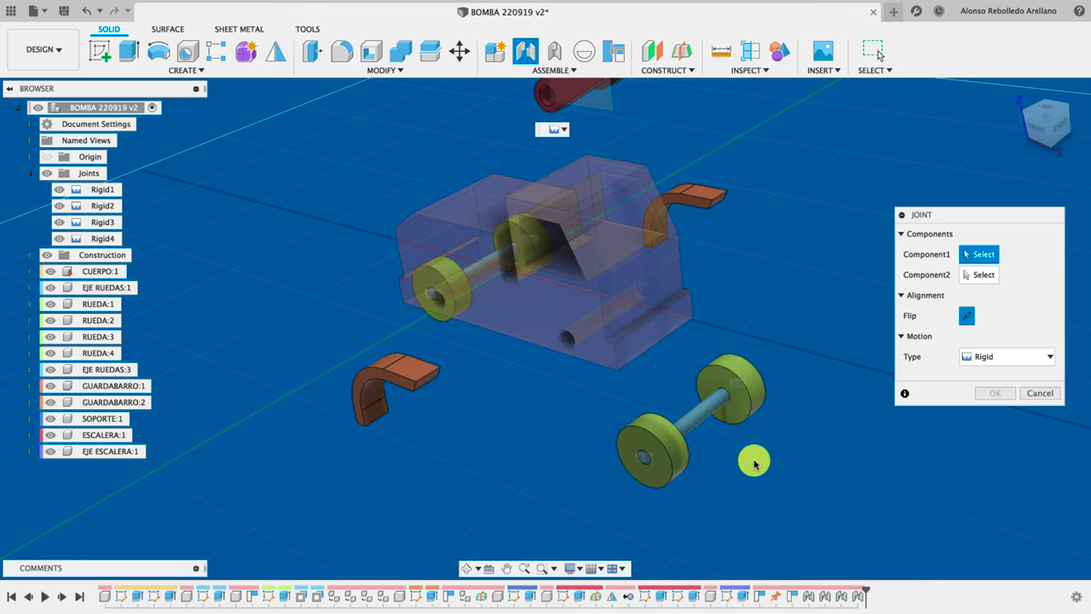
{"action": "left_click", "coordinate": [696, 420]}
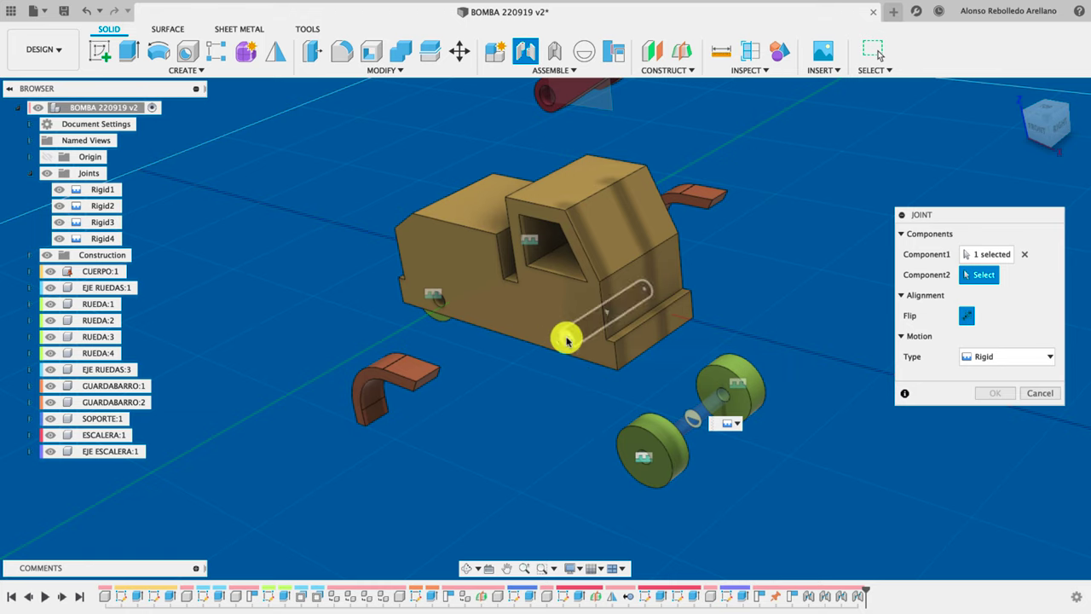
{"action": "scroll", "coordinate": [588, 366], "scroll_direction": "up", "scroll_amount": 2}
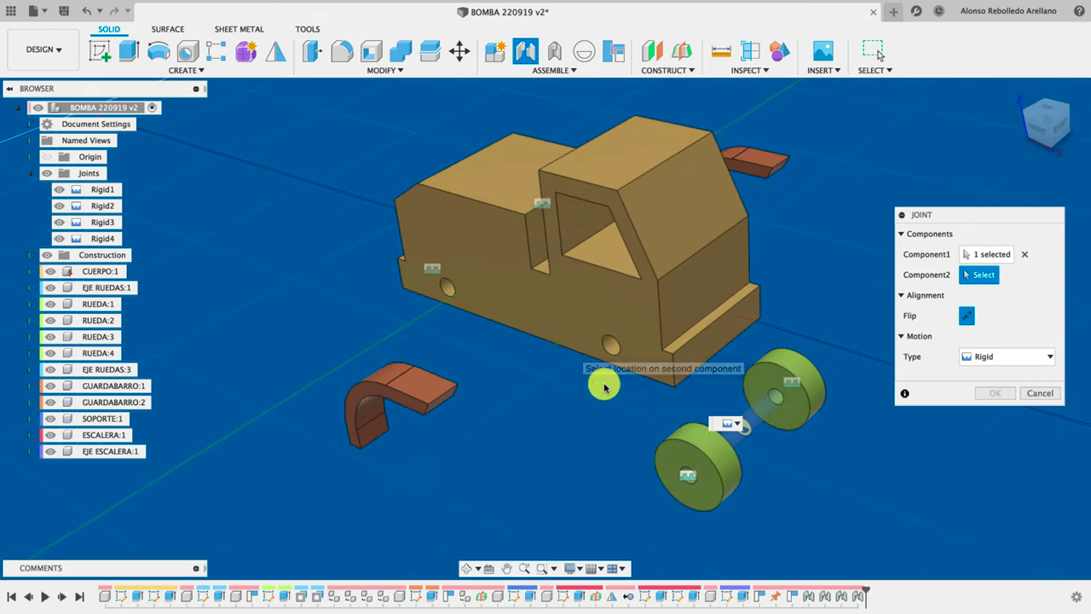
{"action": "scroll", "coordinate": [605, 401], "scroll_direction": "up", "scroll_amount": 2}
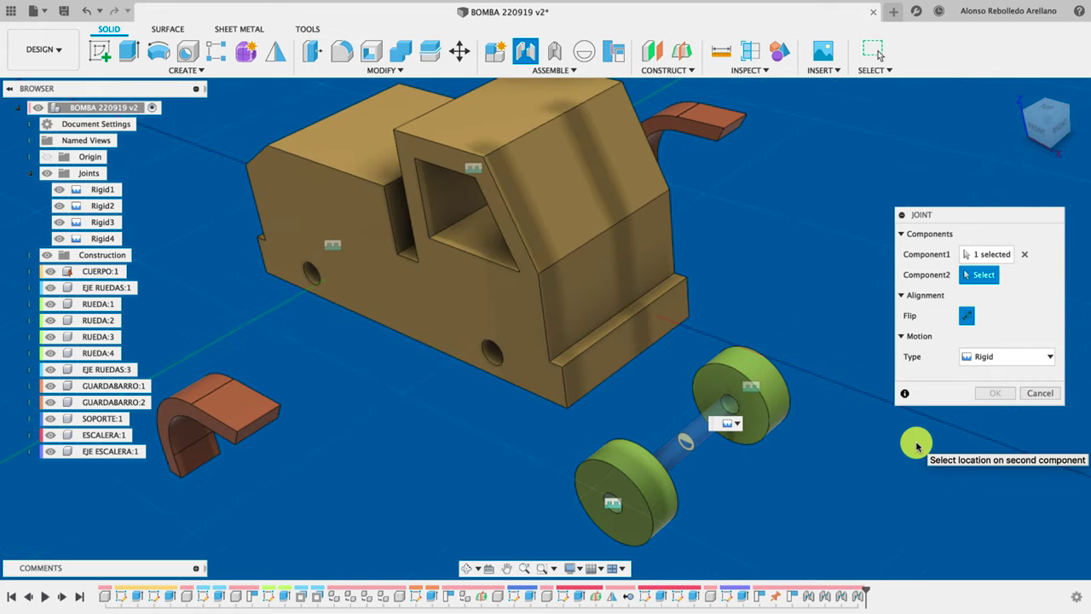
{"action": "left_click", "coordinate": [989, 356]}
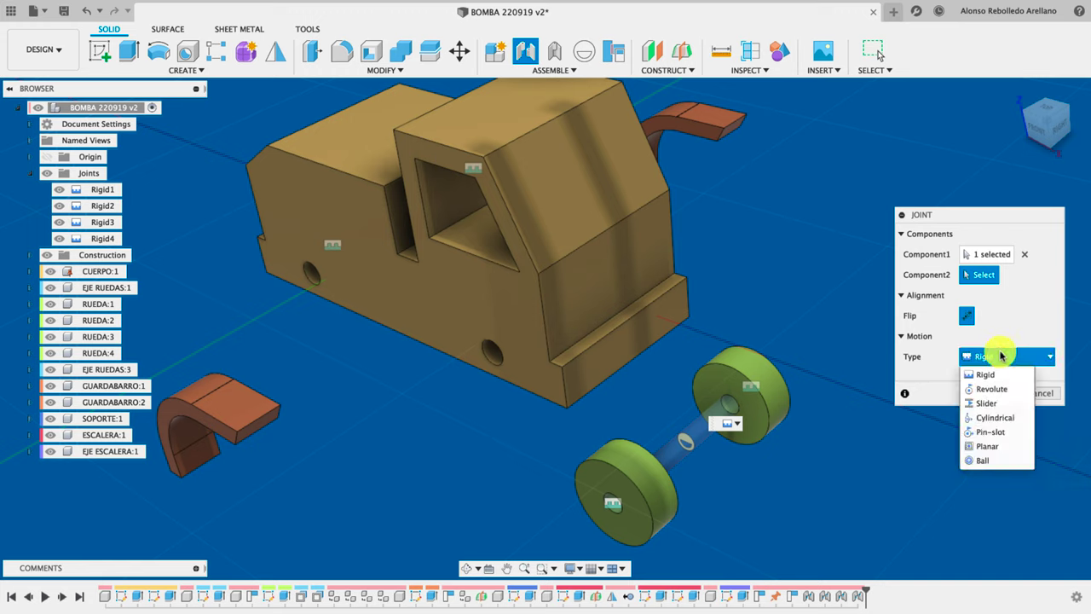
{"action": "left_click", "coordinate": [996, 386]}
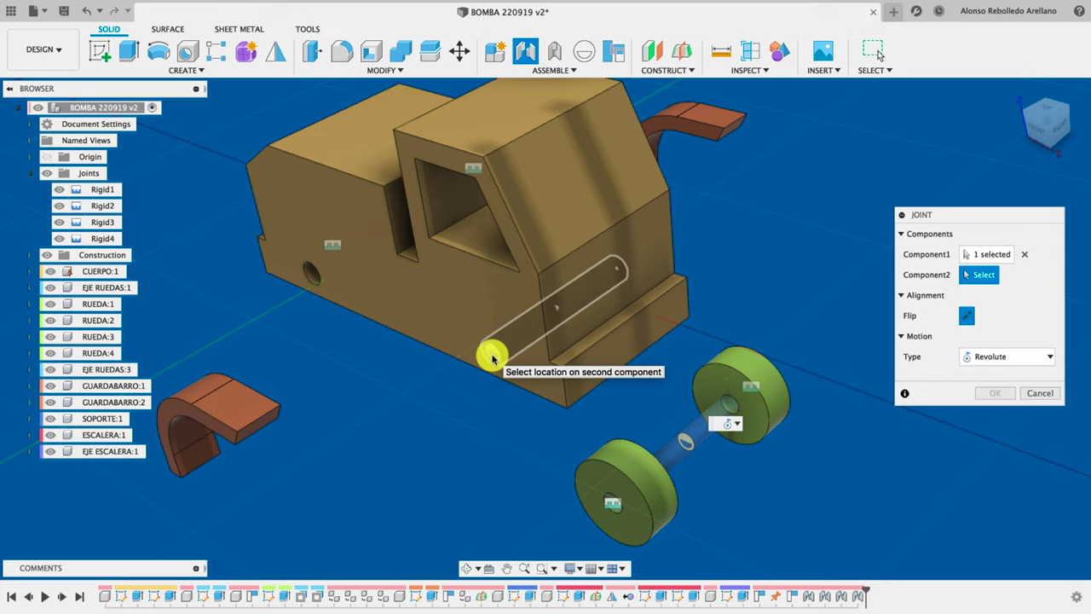
Seat the axle in the body's front axle slot, preview the spin, and create Rev5.
{"action": "left_click", "coordinate": [556, 314]}
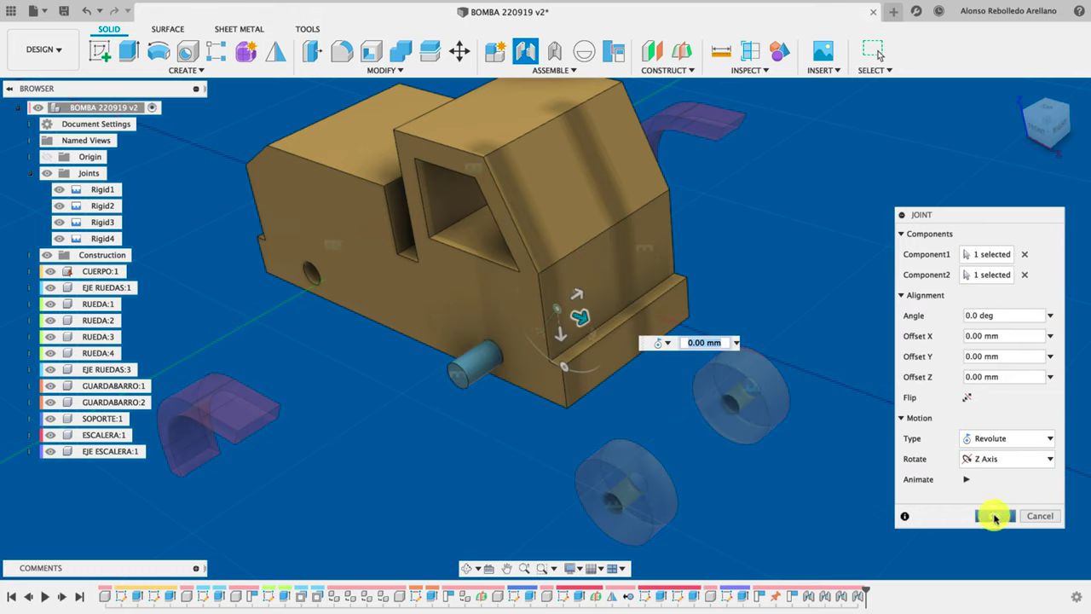
{"action": "left_click", "coordinate": [966, 479]}
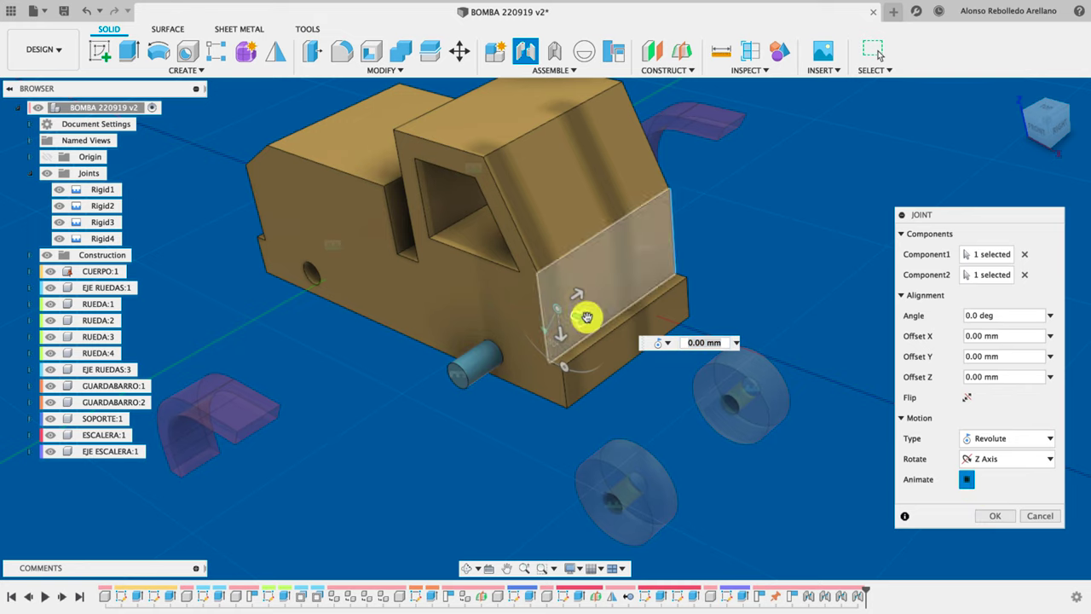
{"action": "left_click", "coordinate": [997, 516]}
{"action": "mouse_move", "coordinate": [943, 497]}
{"action": "middle_mouse_down", "text": "shift"}
{"action": "mouse_move", "coordinate": [804, 468]}
{"action": "mouse_move", "coordinate": [803, 487]}
{"action": "middle_mouse_up", "text": "shift"}
{"action": "scroll", "coordinate": [804, 468], "scroll_direction": "up", "scroll_amount": 3}
{"action": "scroll", "coordinate": [857, 494], "scroll_direction": "up", "scroll_amount": 2}
{"action": "scroll", "coordinate": [858, 494], "scroll_direction": "down", "scroll_amount": 5}
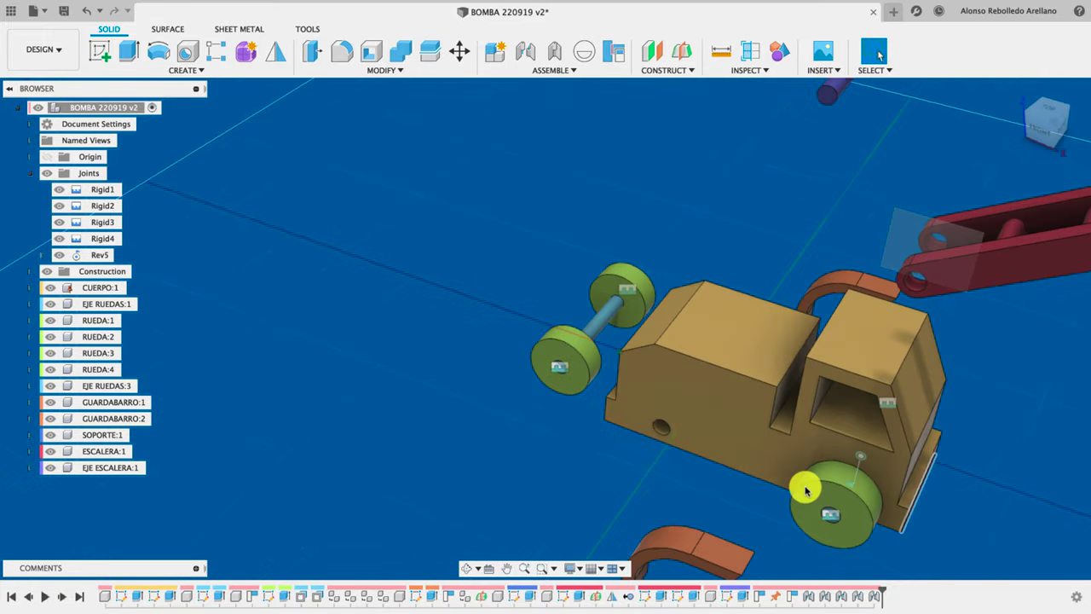
{"action": "scroll", "coordinate": [622, 468], "scroll_direction": "up", "scroll_amount": 4}
Mount the second axle in the body's slot with revolute joint Rev6.
{"action": "key", "text": "j"}
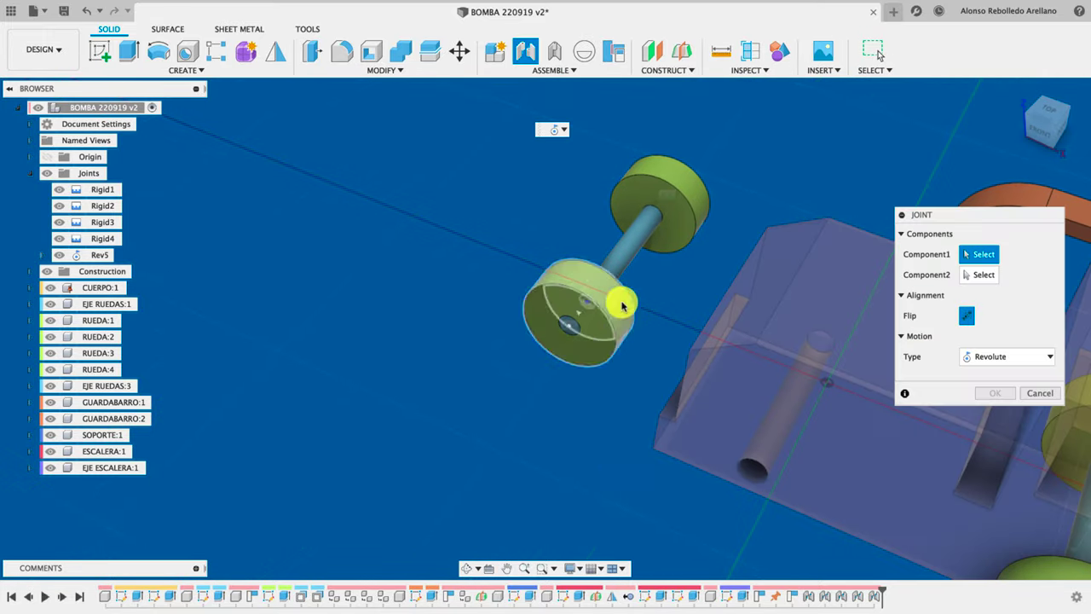
{"action": "left_click", "coordinate": [628, 251]}
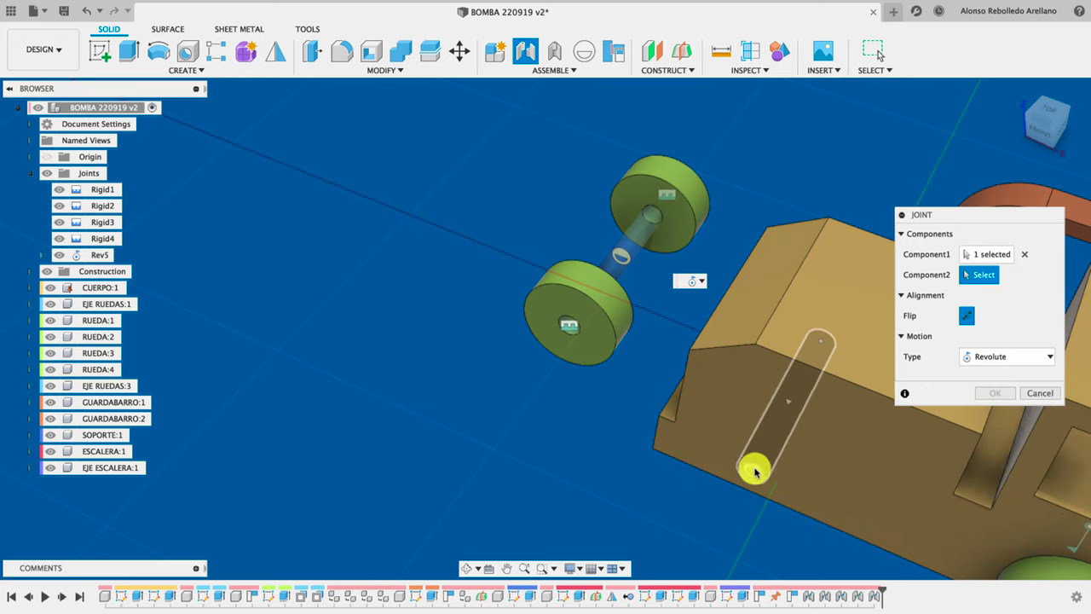
{"action": "left_click", "coordinate": [786, 403]}
{"action": "left_click", "coordinate": [987, 516]}
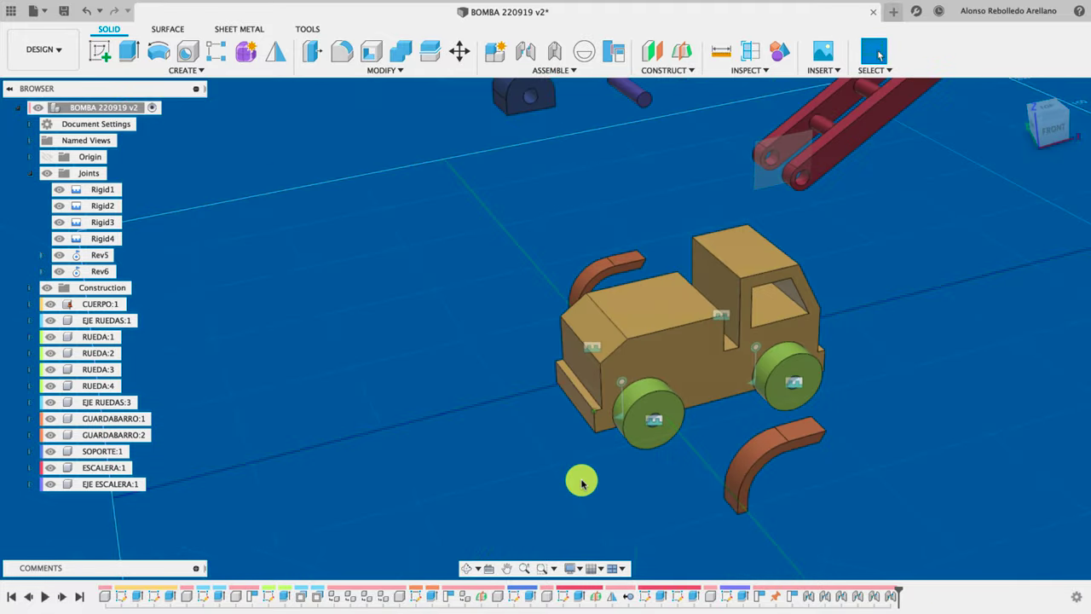
Place the blue SOPORTE support on the truck's roof using the front view.
{"action": "left_click_drag", "start_coordinate": [523, 169], "coordinate": [525, 298]}
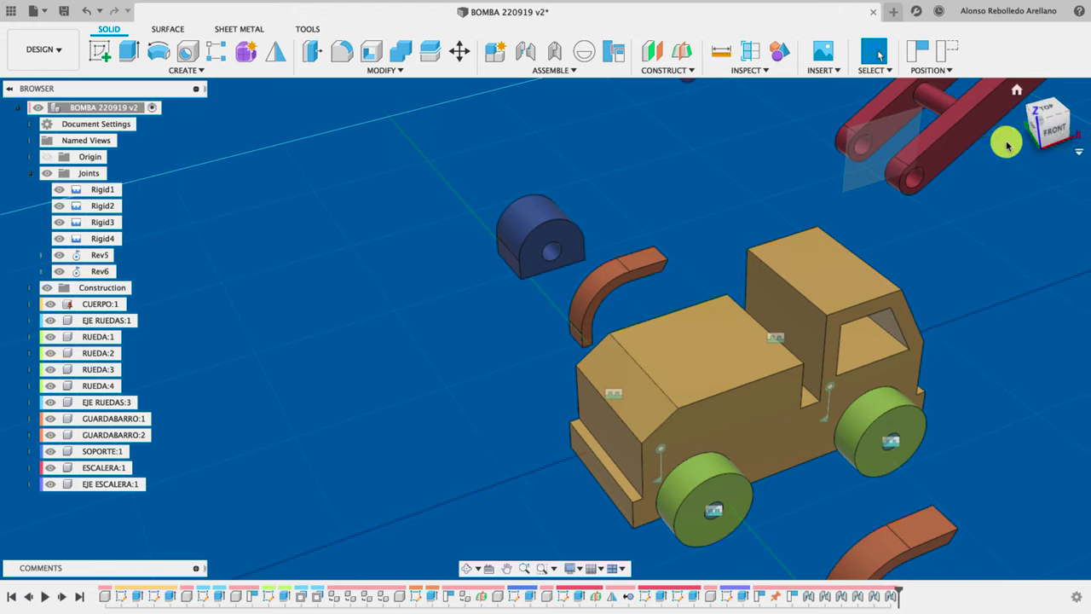
{"action": "left_click", "coordinate": [1054, 134]}
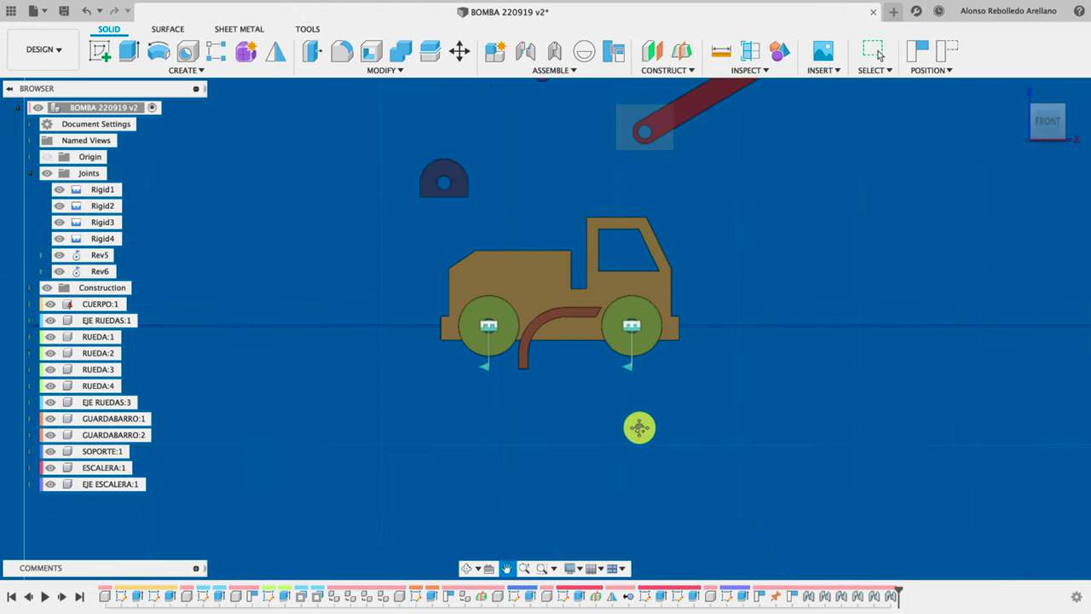
{"action": "left_click_drag", "start_coordinate": [488, 289], "coordinate": [546, 338]}
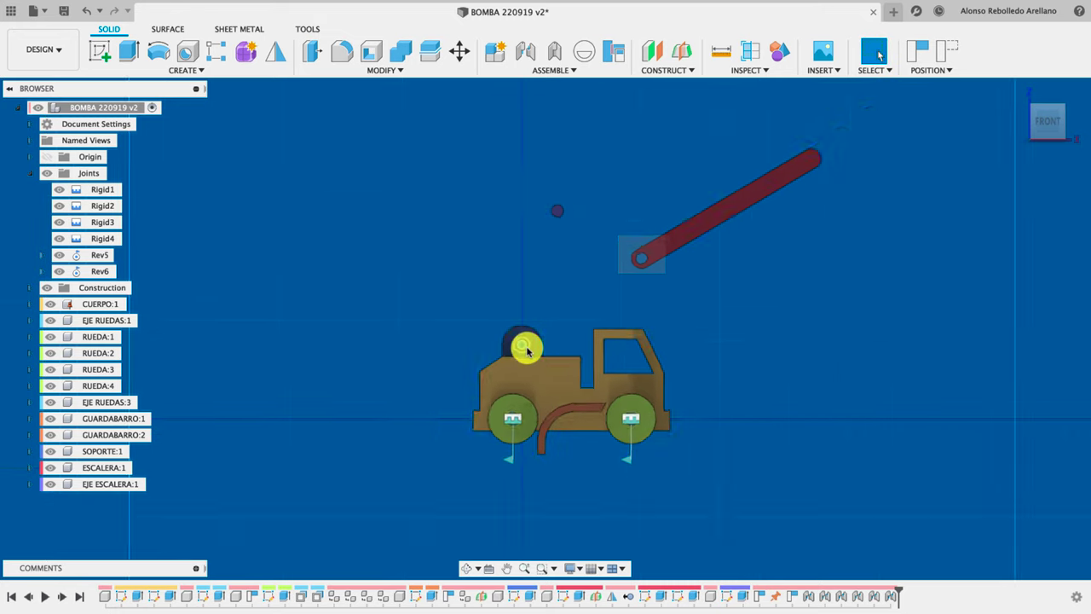
{"action": "scroll", "coordinate": [524, 348], "scroll_direction": "up", "scroll_amount": 5}
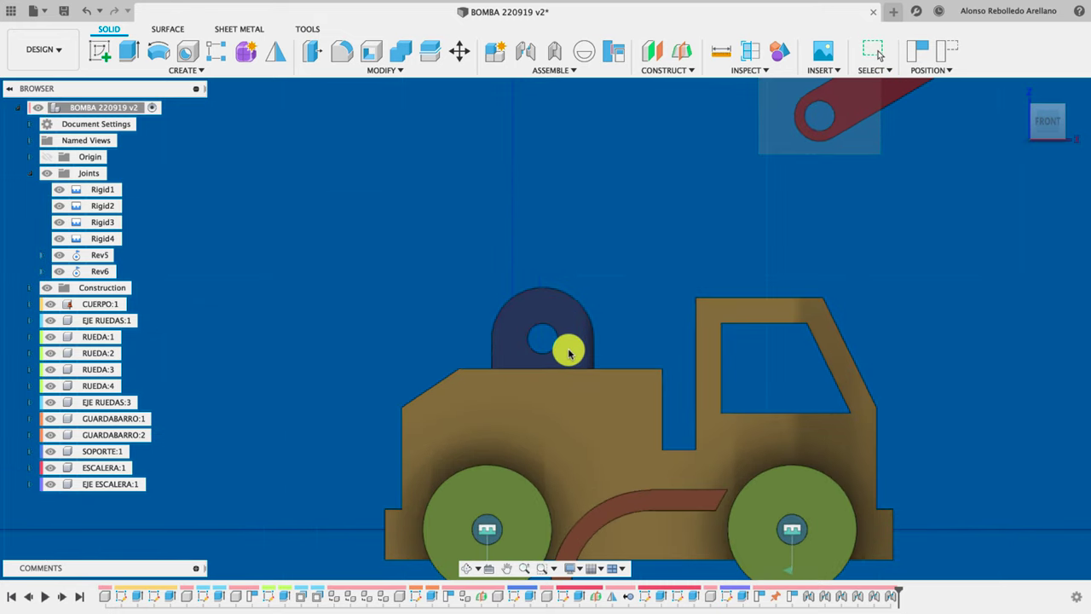
{"action": "mouse_move", "coordinate": [569, 353]}
{"action": "middle_mouse_down", "text": "shift"}
{"action": "mouse_move", "coordinate": [578, 312]}
{"action": "mouse_move", "coordinate": [474, 339]}
{"action": "middle_mouse_up", "text": "shift"}
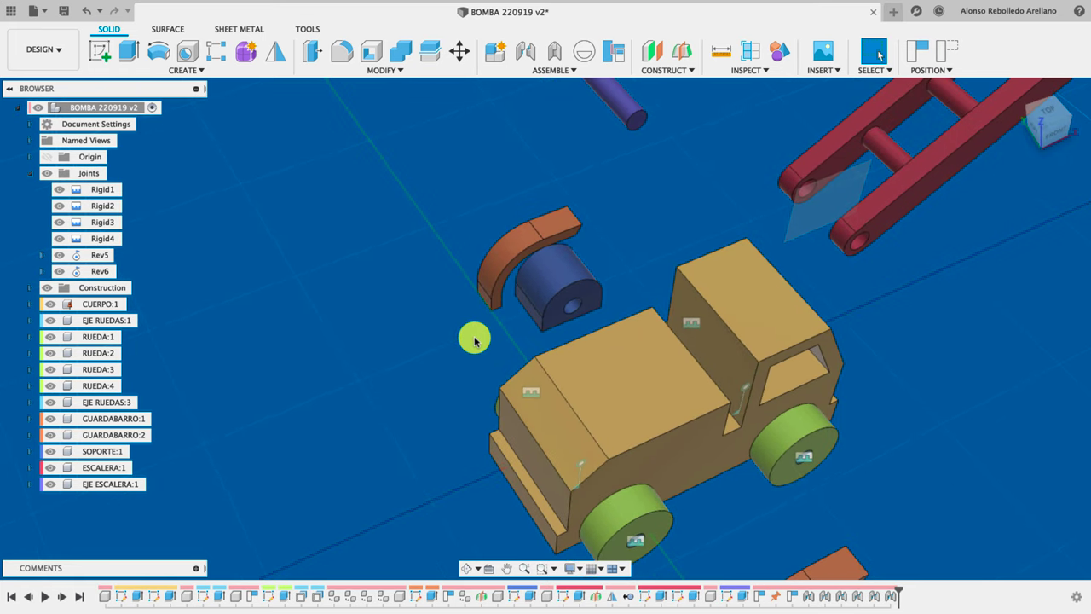
Start a joint between the support's bottom edge and the truck roof edge.
{"action": "left_click", "coordinate": [475, 340]}
{"action": "left_click", "coordinate": [555, 316]}
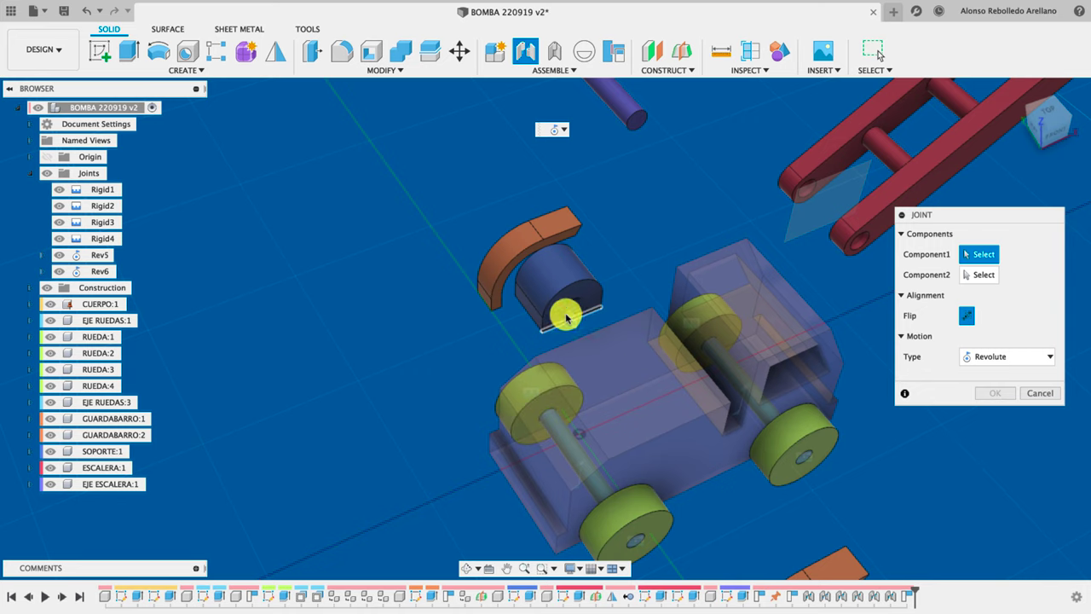
{"action": "scroll", "coordinate": [526, 317], "scroll_direction": "up", "scroll_amount": 2}
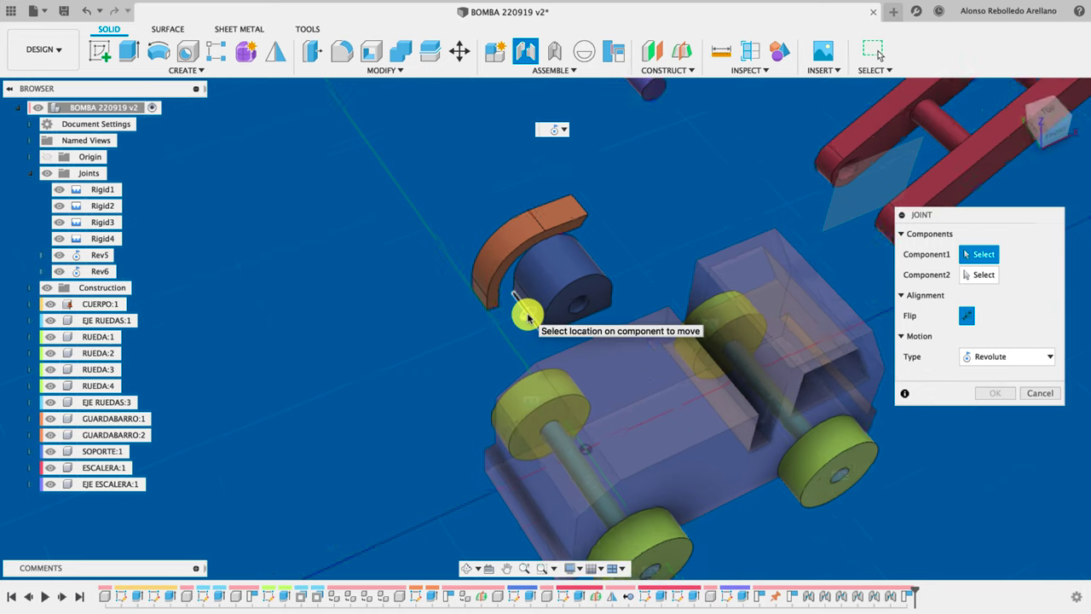
{"action": "scroll", "coordinate": [522, 312], "scroll_direction": "up", "scroll_amount": 2}
{"action": "scroll", "coordinate": [518, 310], "scroll_direction": "up", "scroll_amount": 2}
{"action": "left_click", "coordinate": [518, 309]}
{"action": "middle_click_drag", "start_coordinate": [443, 329], "coordinate": [507, 345]}
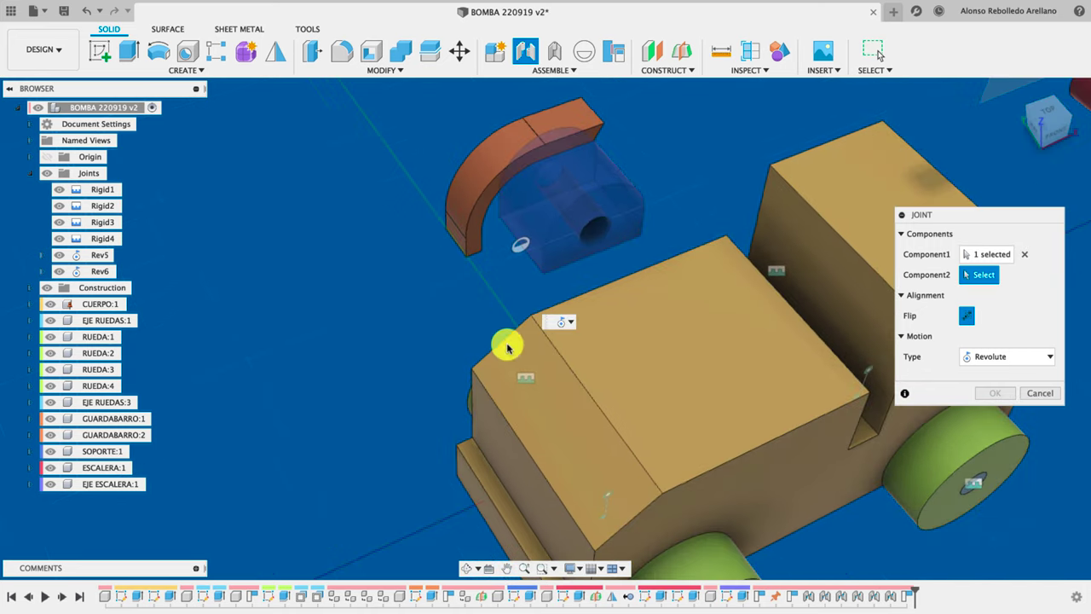
{"action": "left_click", "coordinate": [590, 399]}
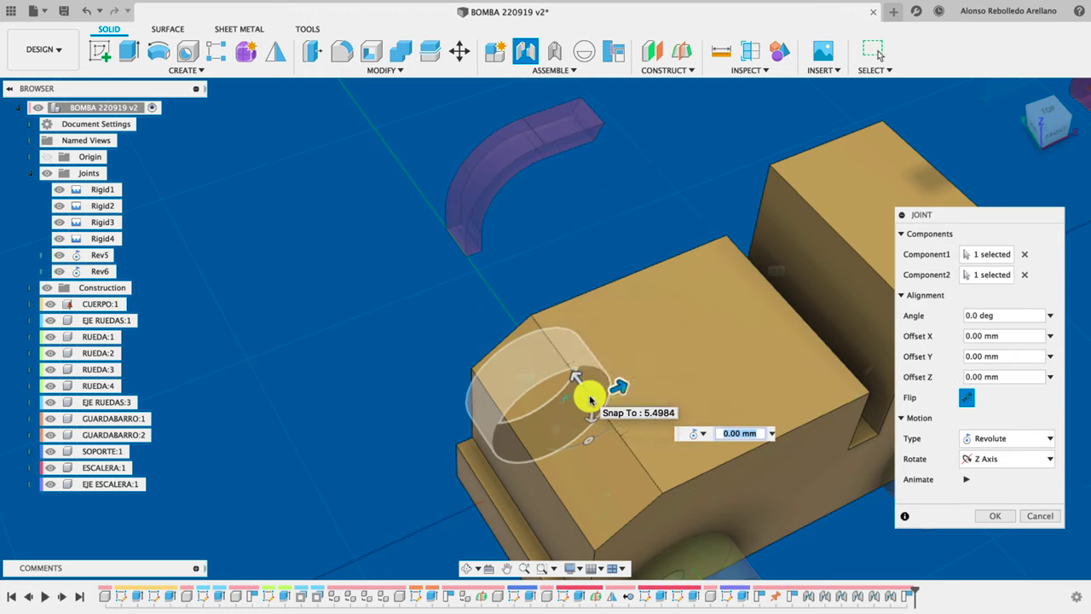
Make the support joint Rigid with a 5 mm X offset, creating Rigid7.
{"action": "left_click", "coordinate": [1047, 440]}
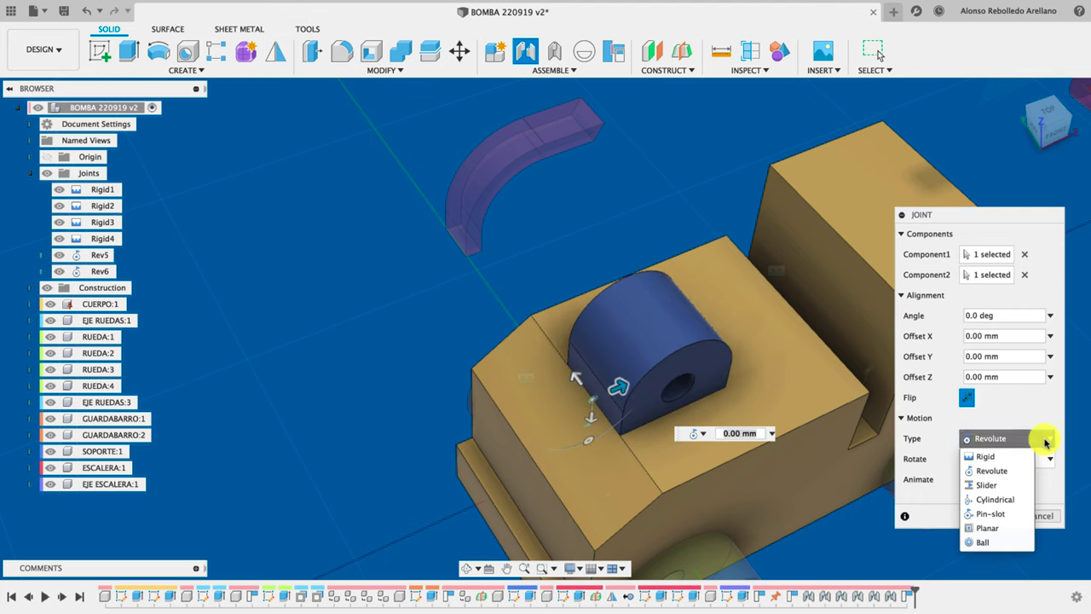
{"action": "left_click", "coordinate": [989, 457]}
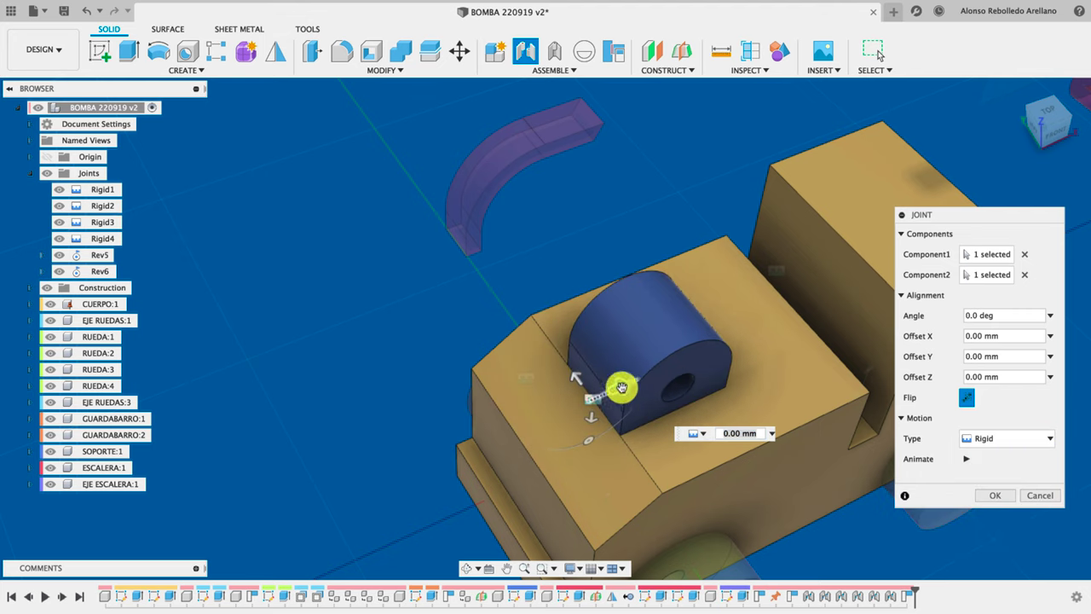
{"action": "left_click_drag", "start_coordinate": [619, 387], "coordinate": [650, 375]}
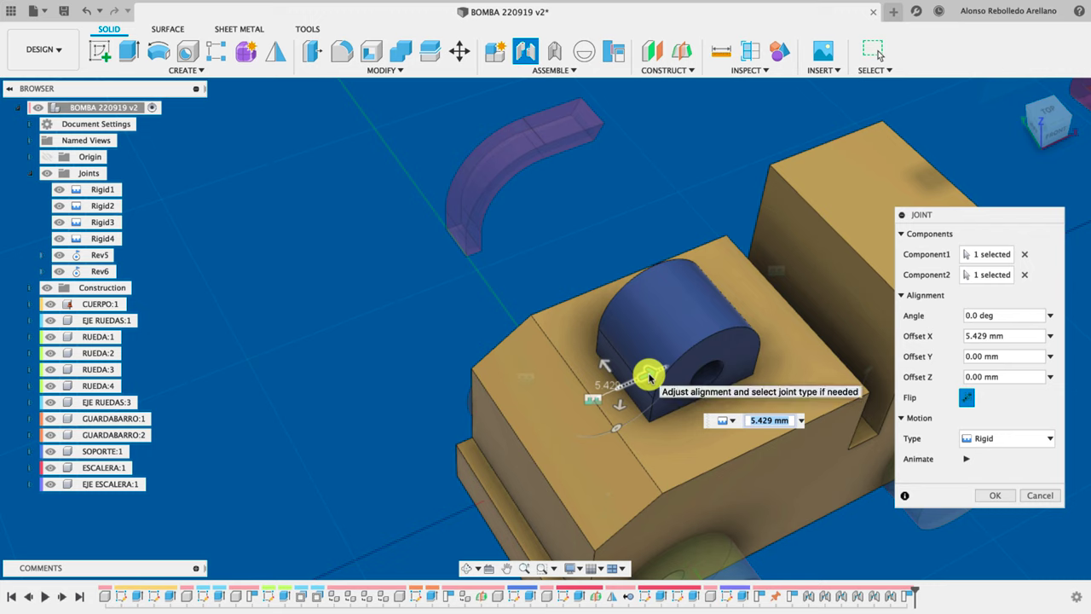
{"action": "key", "text": "Return"}
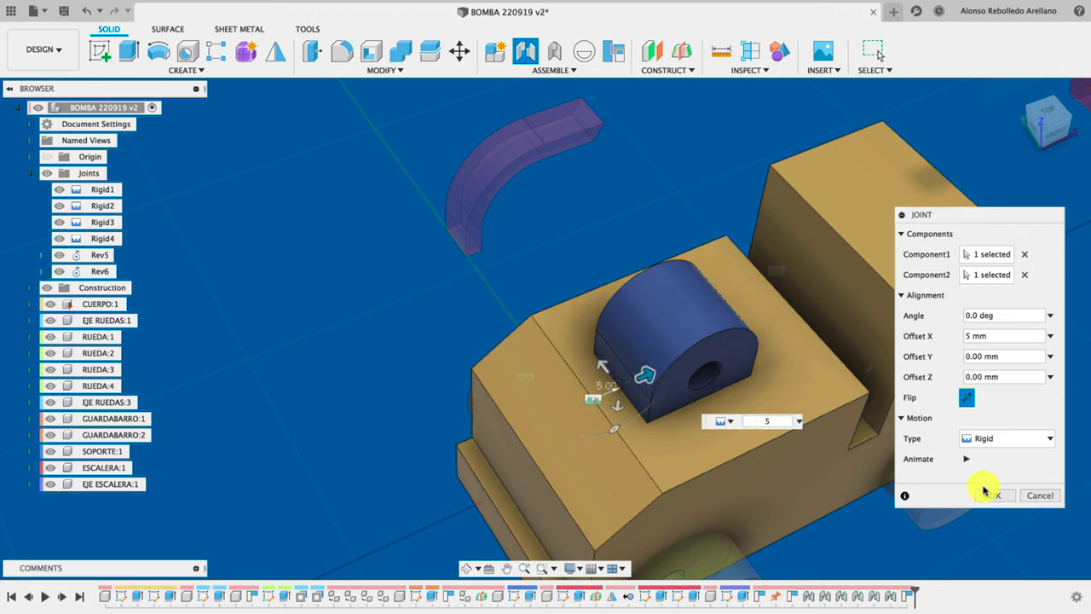
{"action": "left_click", "coordinate": [990, 494]}
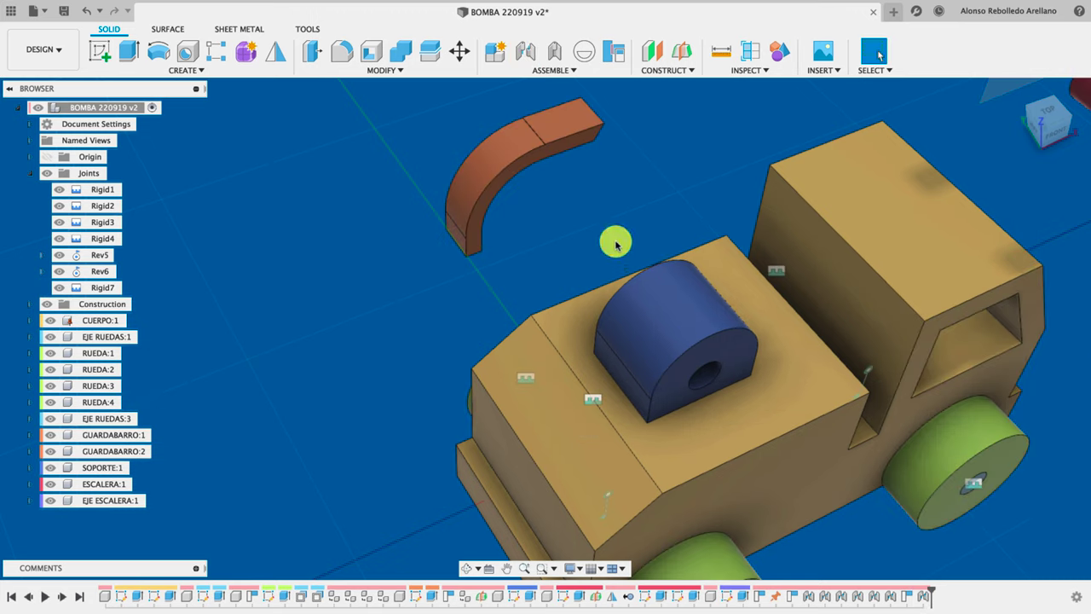
Bring the purple pin down and seat it in the support's hole with revolute joint Rev8.
{"action": "scroll", "coordinate": [610, 230], "scroll_direction": "down", "scroll_amount": 2}
{"action": "scroll", "coordinate": [608, 227], "scroll_direction": "down", "scroll_amount": 3}
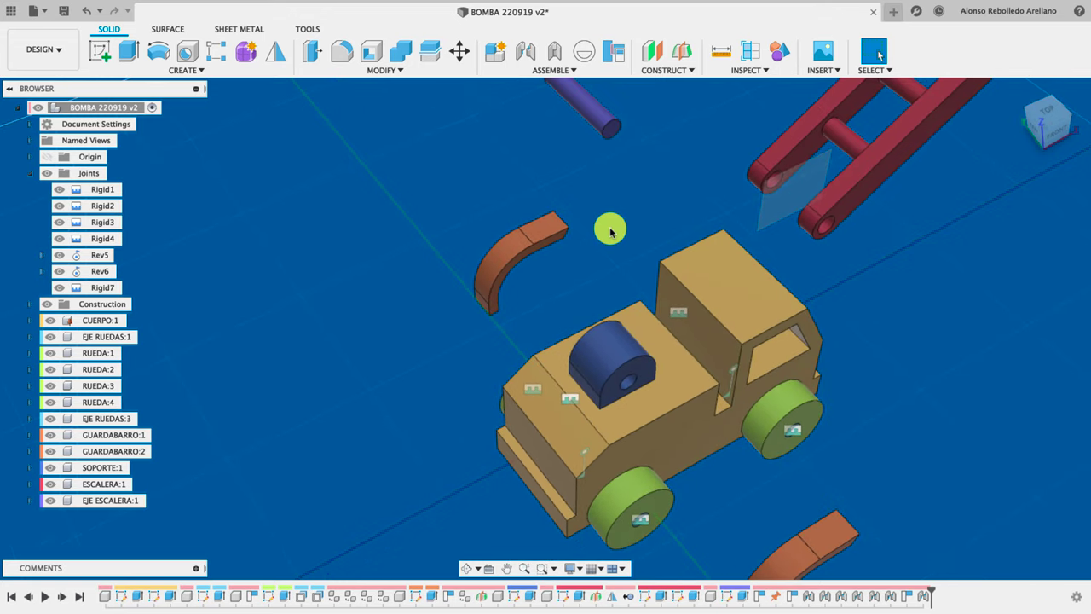
{"action": "left_click_drag", "start_coordinate": [604, 166], "coordinate": [593, 214]}
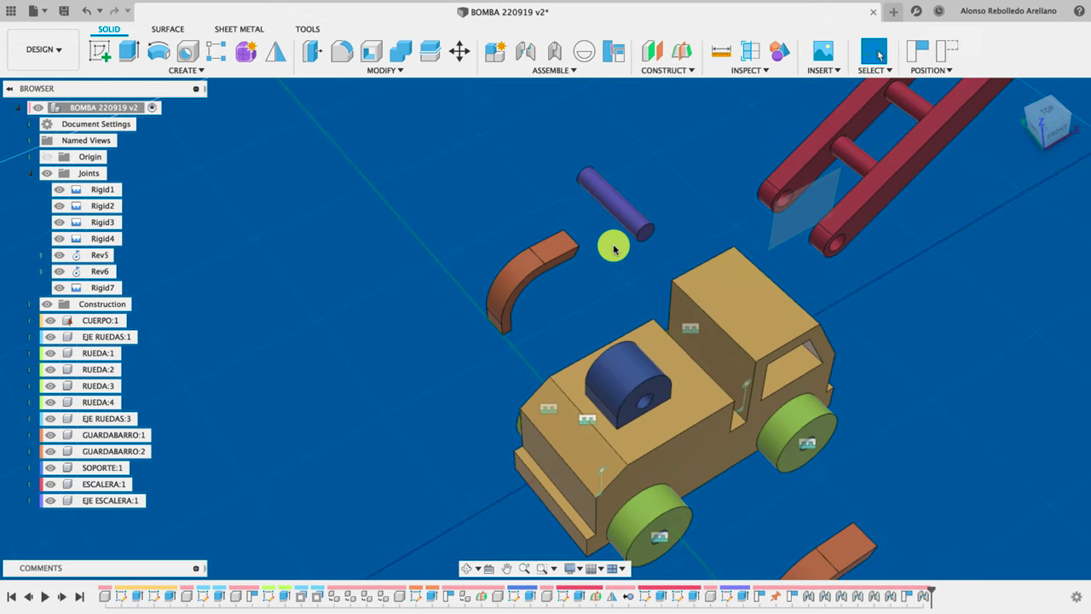
{"action": "key", "text": "j"}
{"action": "left_click", "coordinate": [546, 315]}
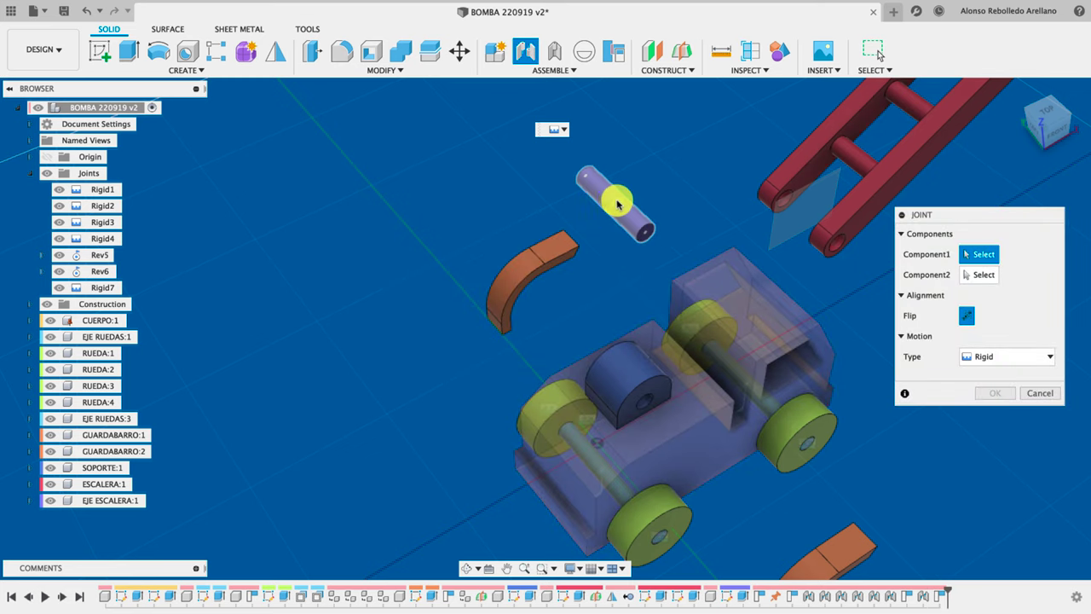
{"action": "left_click", "coordinate": [615, 205]}
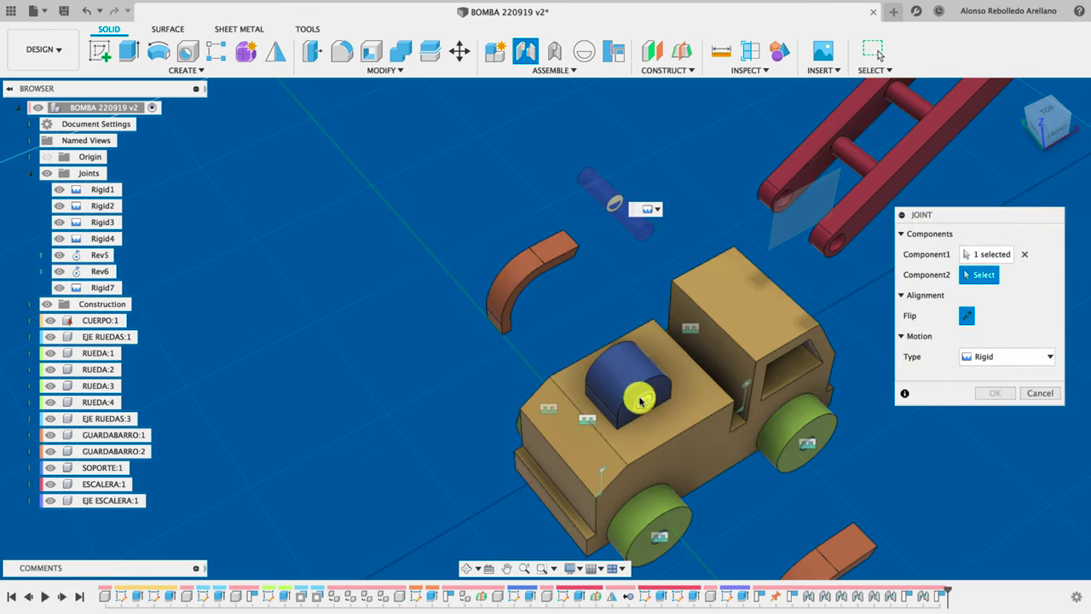
{"action": "scroll", "coordinate": [643, 406], "scroll_direction": "up", "scroll_amount": 2}
{"action": "scroll", "coordinate": [639, 397], "scroll_direction": "up", "scroll_amount": 2}
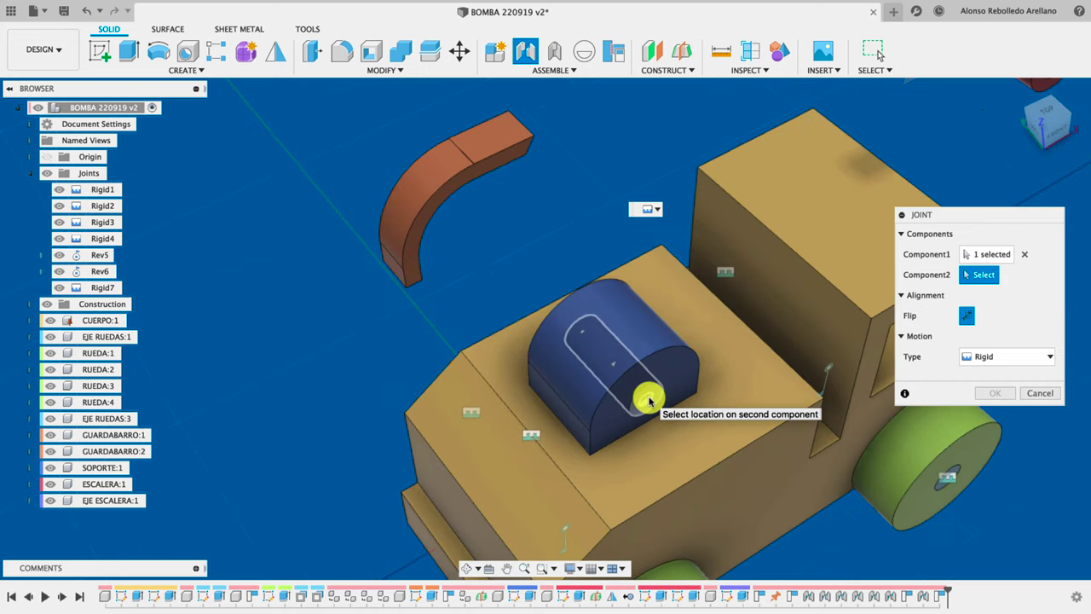
{"action": "left_click", "coordinate": [618, 373]}
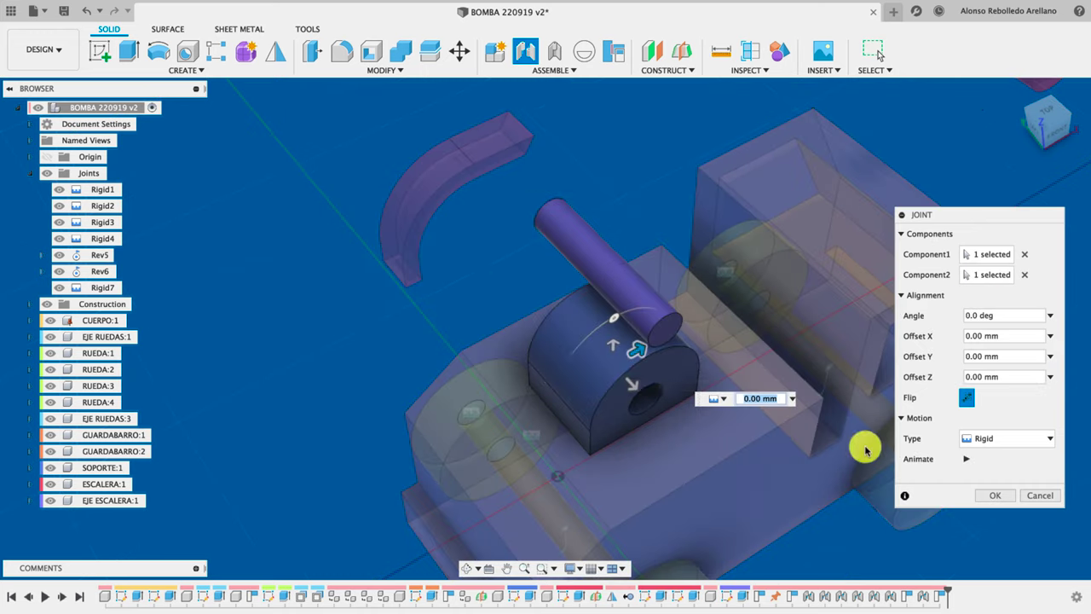
{"action": "left_click", "coordinate": [999, 440]}
{"action": "left_click", "coordinate": [991, 472]}
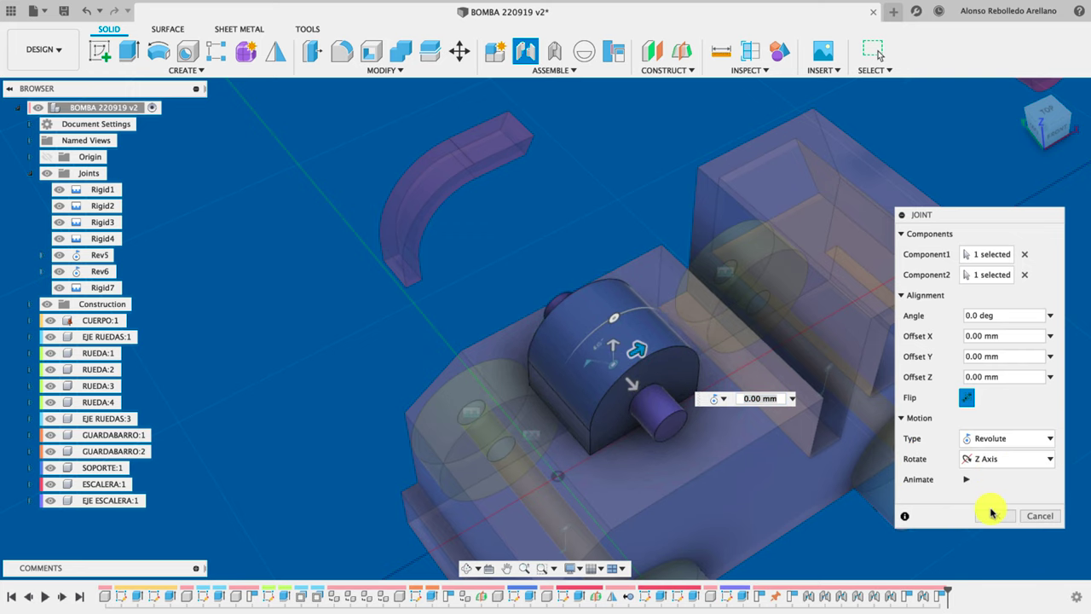
{"action": "left_click", "coordinate": [994, 518]}
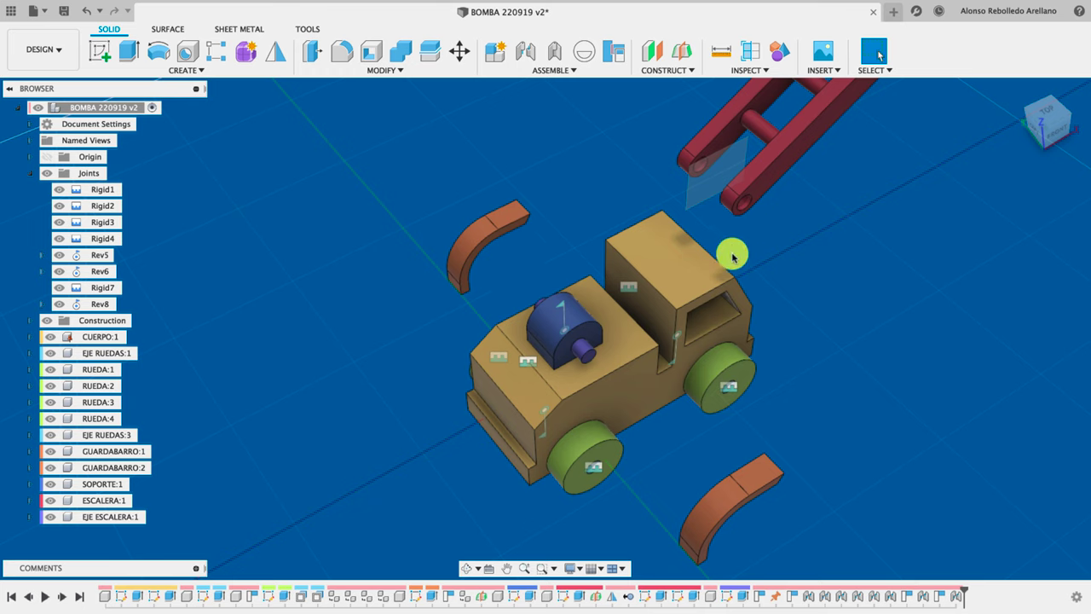
Hinge the red ladder's pivot hole on the pin end with revolute joint Rev9.
{"action": "scroll", "coordinate": [792, 291], "scroll_direction": "up", "scroll_amount": 2}
{"action": "key", "text": "j"}
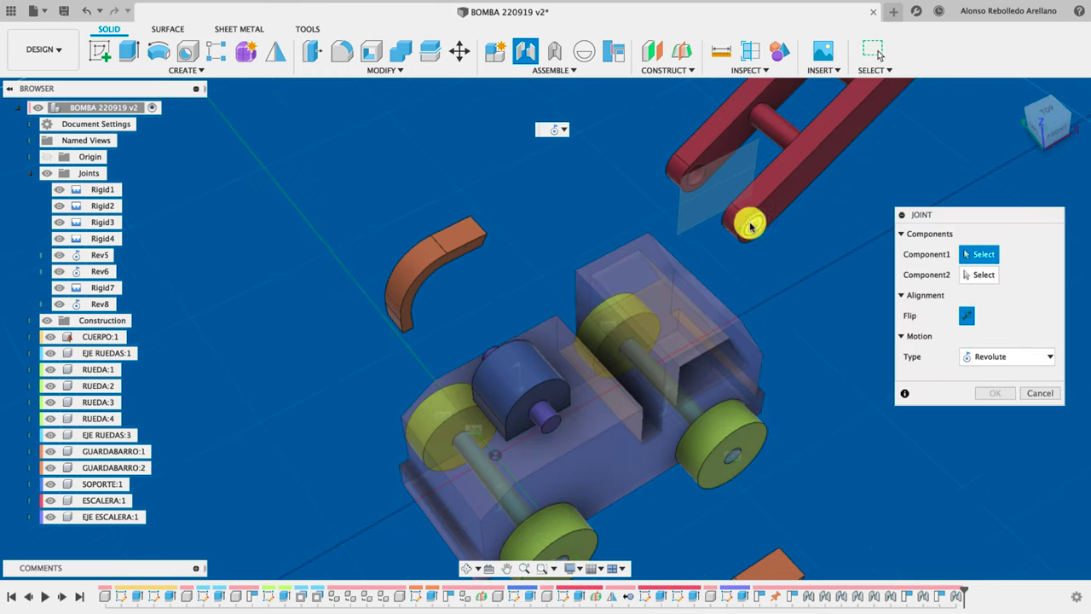
{"action": "left_click", "coordinate": [752, 229]}
{"action": "left_click", "coordinate": [555, 423]}
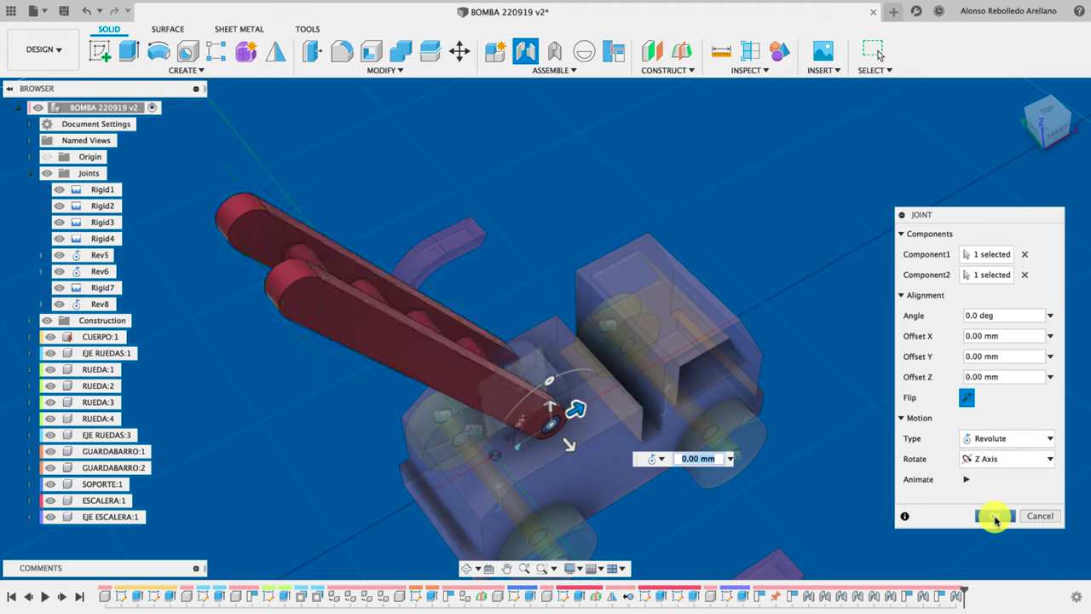
{"action": "left_click", "coordinate": [990, 516]}
Swing the ladder up to a steeper angle.
{"action": "mouse_move", "coordinate": [640, 312]}
{"action": "left_mouse_down"}
{"action": "mouse_move", "coordinate": [670, 292]}
{"action": "mouse_move", "coordinate": [770, 358]}
{"action": "mouse_move", "coordinate": [462, 347]}
{"action": "mouse_move", "coordinate": [655, 341]}
{"action": "mouse_move", "coordinate": [625, 311]}
{"action": "mouse_move", "coordinate": [731, 384]}
{"action": "mouse_move", "coordinate": [613, 298]}
{"action": "mouse_move", "coordinate": [674, 296]}
{"action": "left_mouse_up"}
{"action": "scroll", "coordinate": [794, 294], "scroll_direction": "down", "scroll_amount": 2}
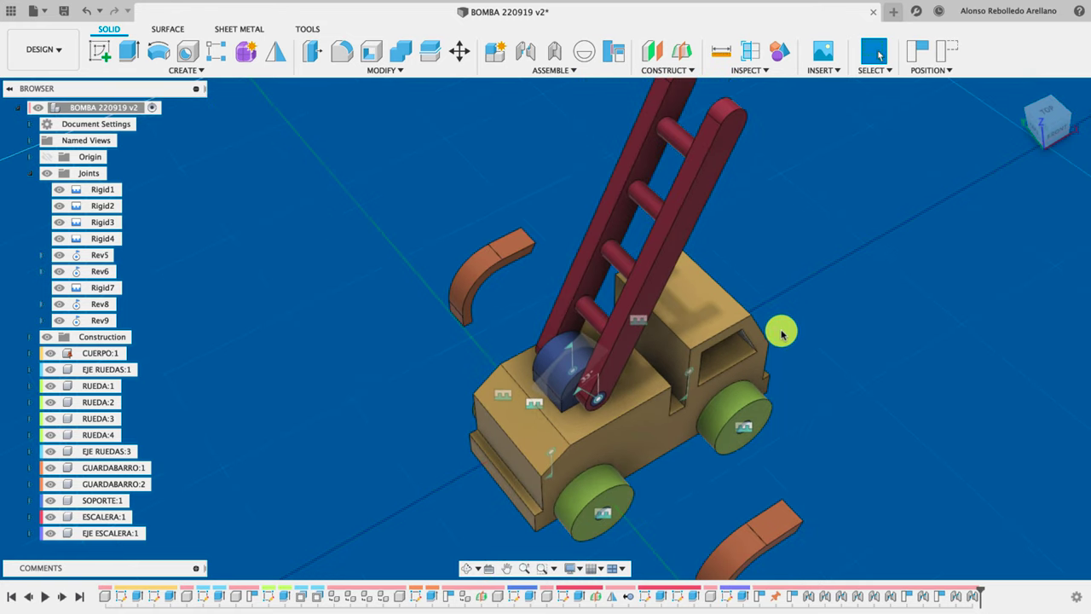
{"action": "mouse_move", "coordinate": [782, 334]}
{"action": "middle_mouse_down", "text": "shift"}
{"action": "mouse_move", "coordinate": [687, 451]}
{"action": "mouse_move", "coordinate": [567, 483]}
{"action": "middle_mouse_up", "text": "shift"}
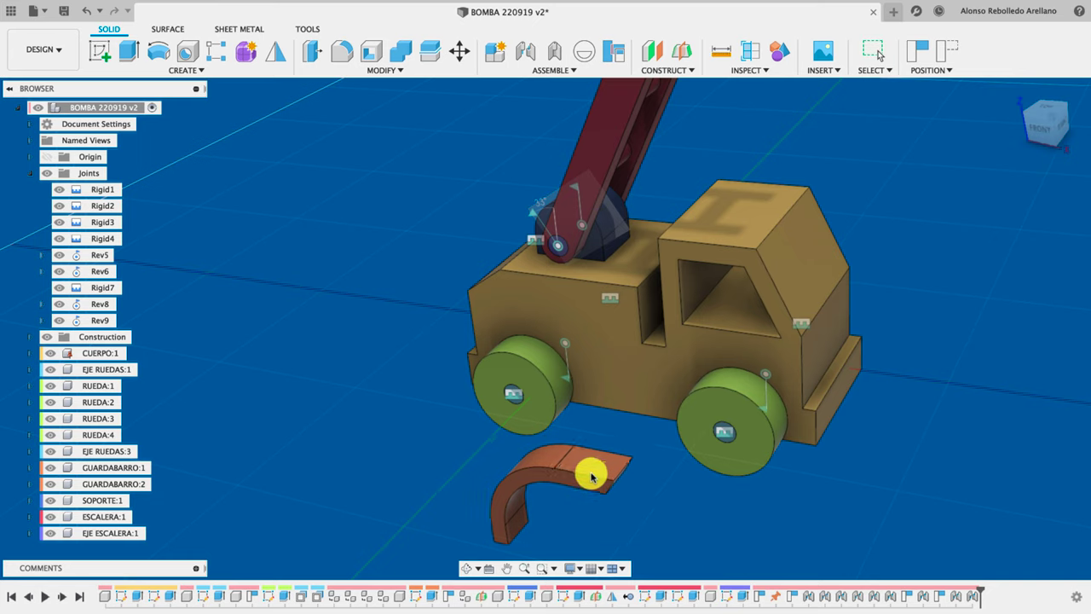
Move the orange fender over toward the truck's rear wheel.
{"action": "left_click_drag", "start_coordinate": [592, 478], "coordinate": [625, 448]}
{"action": "mouse_move", "coordinate": [661, 415]}
{"action": "left_mouse_down"}
{"action": "mouse_move", "coordinate": [816, 383]}
{"action": "mouse_move", "coordinate": [916, 414]}
{"action": "left_mouse_up"}
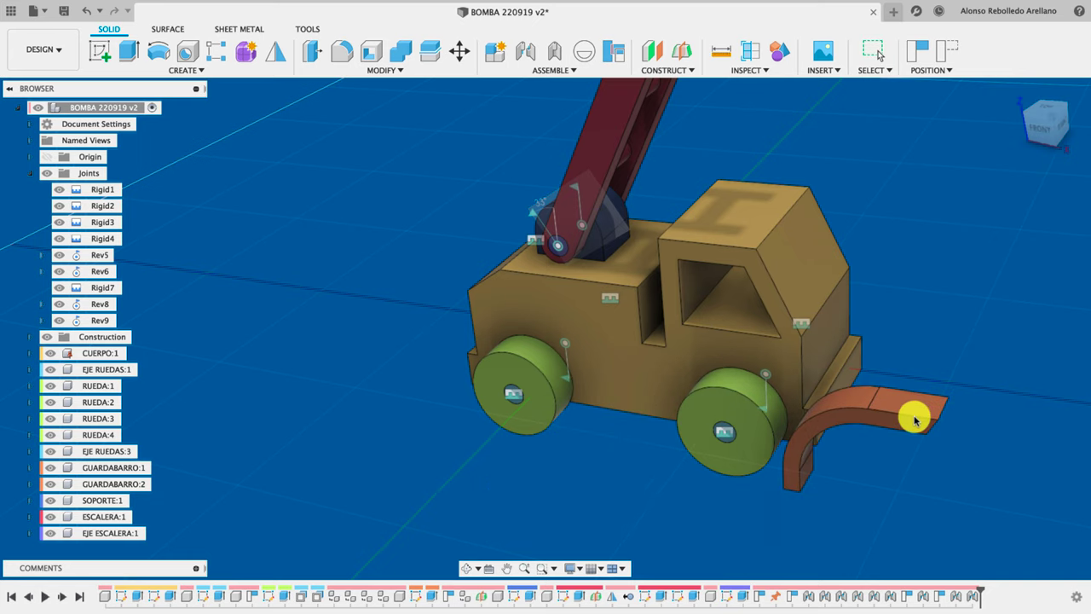
{"action": "mouse_move", "coordinate": [916, 415]}
{"action": "middle_mouse_down", "text": "shift"}
{"action": "mouse_move", "coordinate": [872, 474]}
{"action": "mouse_move", "coordinate": [777, 507]}
{"action": "mouse_move", "coordinate": [611, 487]}
{"action": "middle_mouse_up", "text": "shift"}
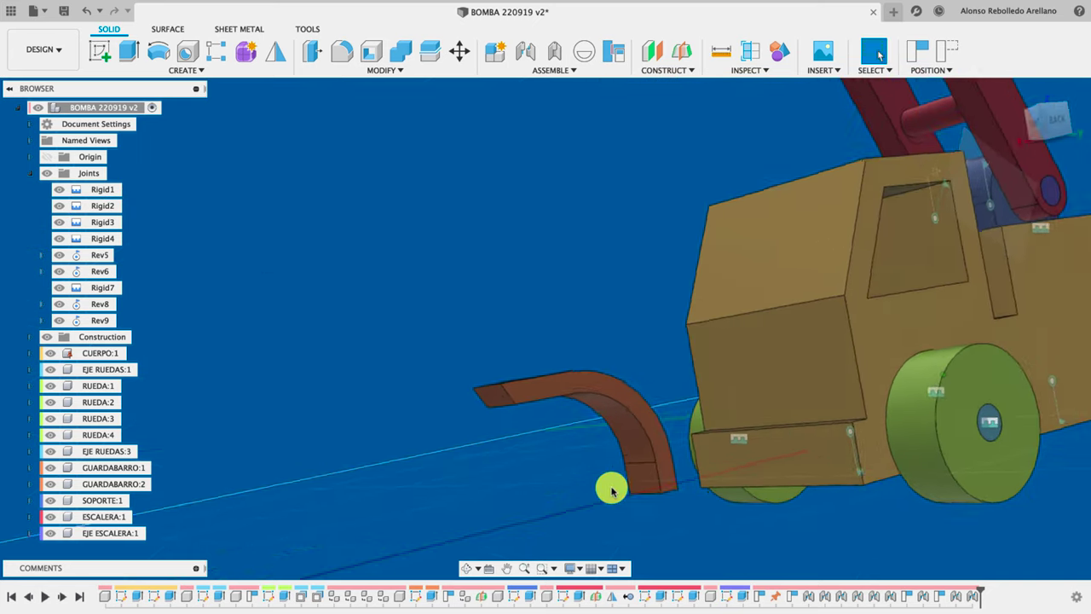
{"action": "scroll", "coordinate": [611, 487], "scroll_direction": "up", "scroll_amount": 2}
{"action": "scroll", "coordinate": [611, 487], "scroll_direction": "up", "scroll_amount": 2}
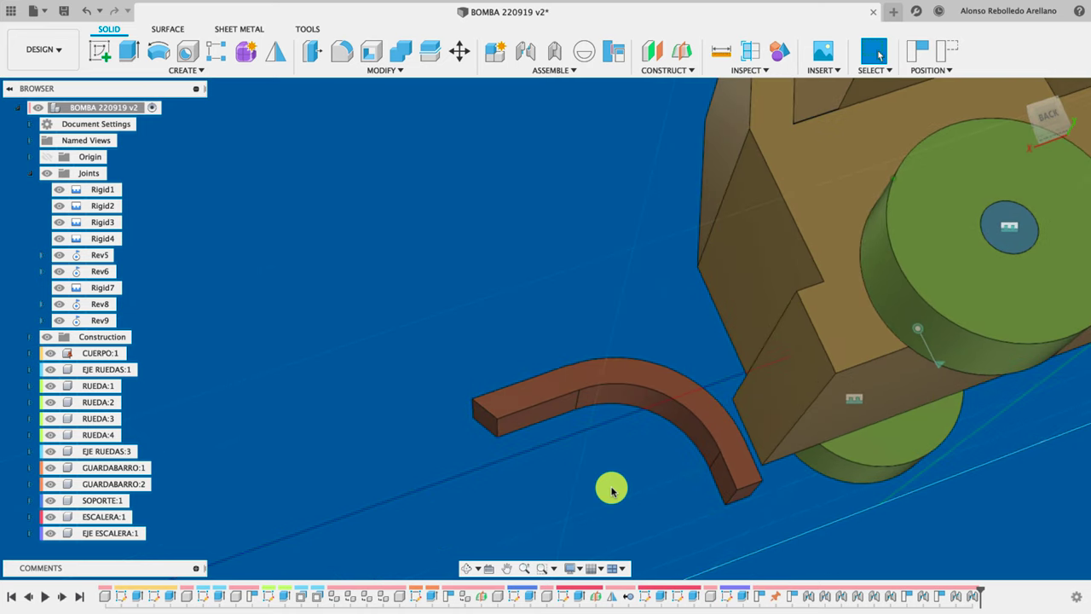
Rigidly join the fender end to the body at a -40 mm X offset, creating Rigid10.
{"action": "key", "text": "j"}
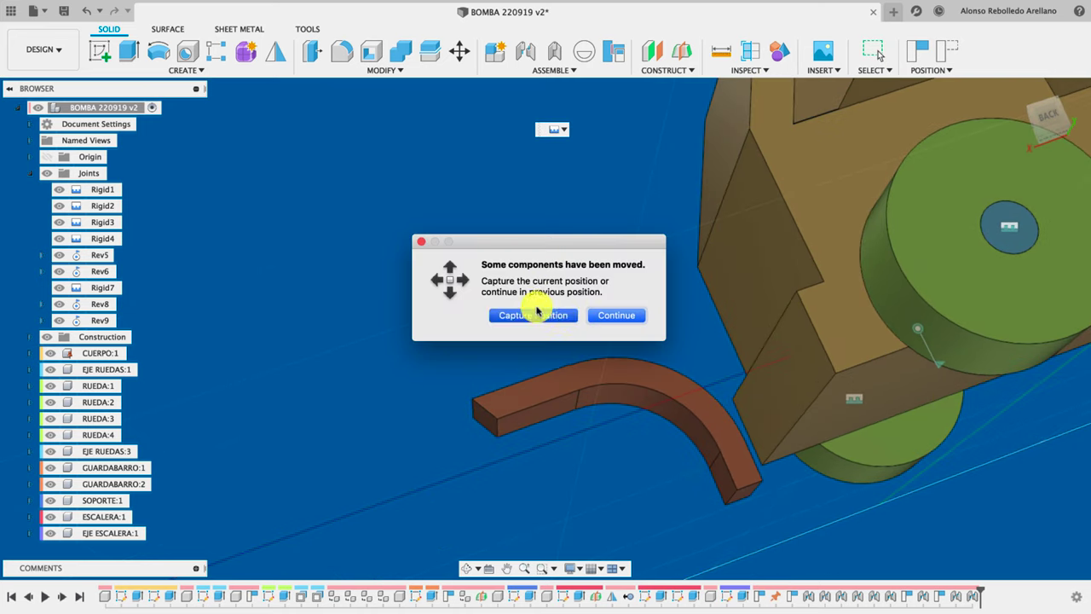
{"action": "left_click", "coordinate": [537, 314]}
{"action": "left_click", "coordinate": [739, 491]}
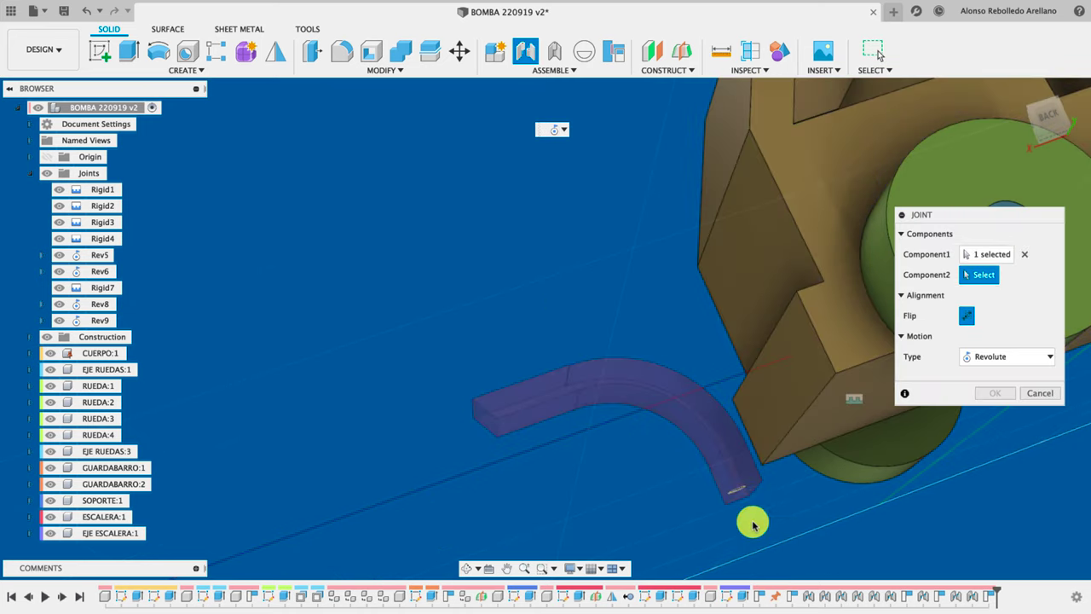
{"action": "middle_click_drag", "start_coordinate": [753, 544], "coordinate": [755, 529], "text": "shift"}
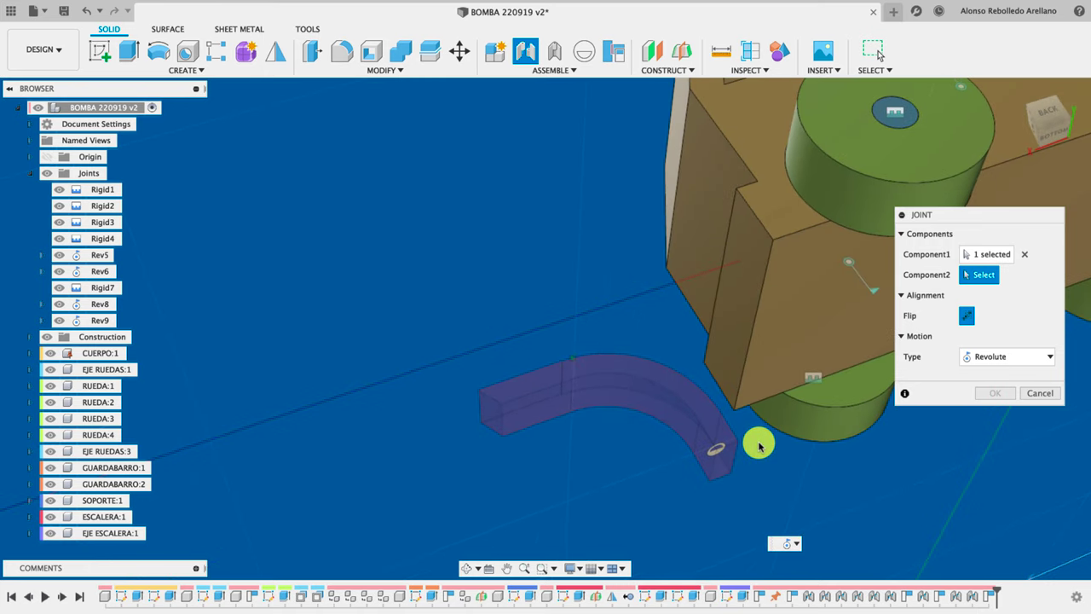
{"action": "left_click", "coordinate": [738, 411]}
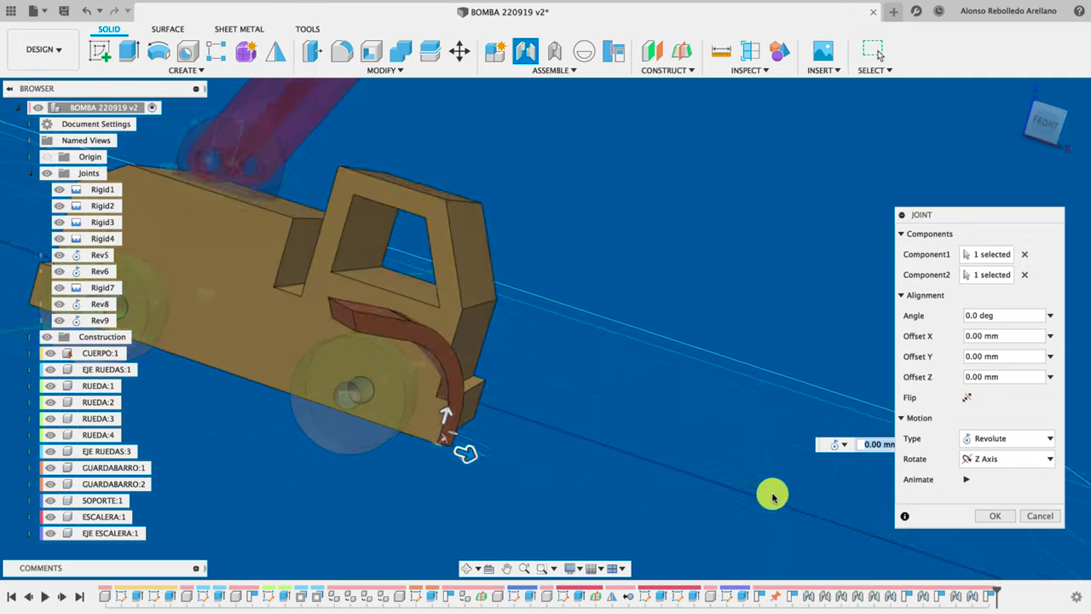
{"action": "left_click", "coordinate": [980, 438]}
{"action": "left_click", "coordinate": [980, 454]}
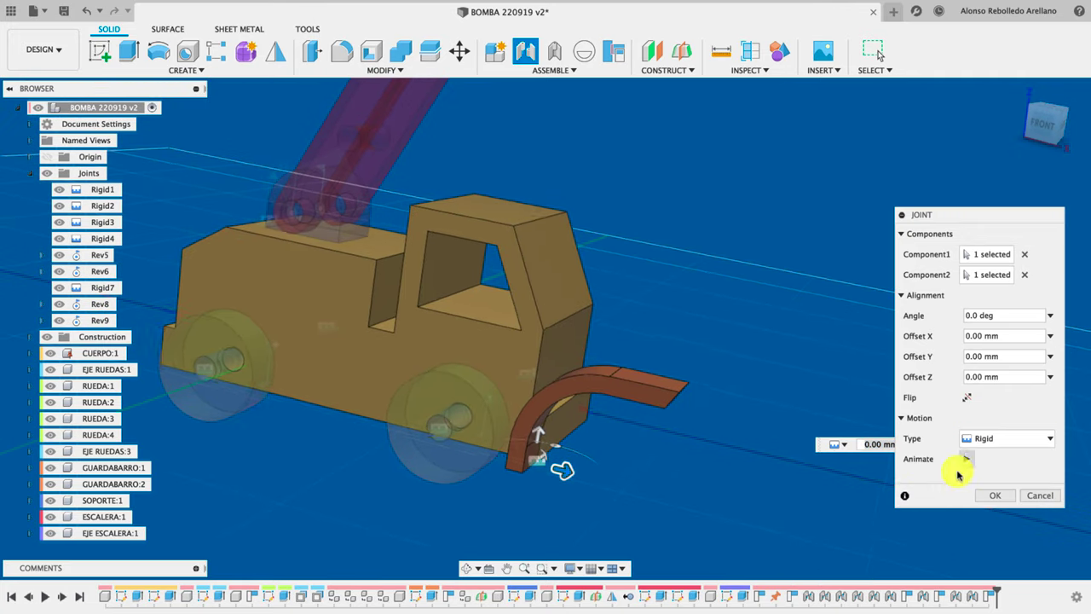
{"action": "left_click_drag", "start_coordinate": [646, 468], "coordinate": [511, 439]}
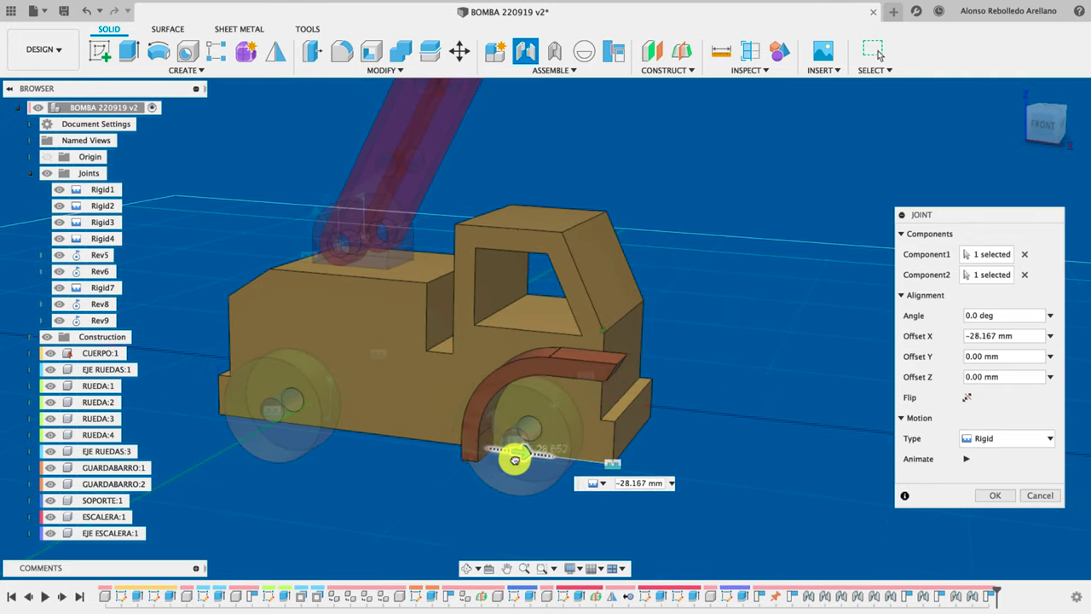
{"action": "left_click", "coordinate": [1048, 145]}
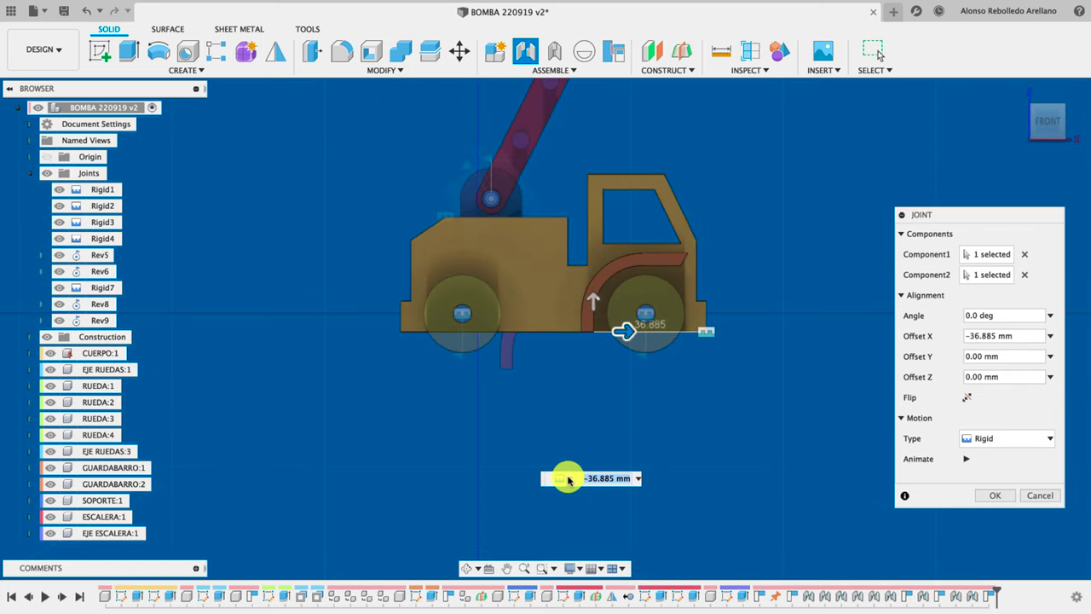
{"action": "type", "text": "-40"}
{"action": "key", "text": "Return"}
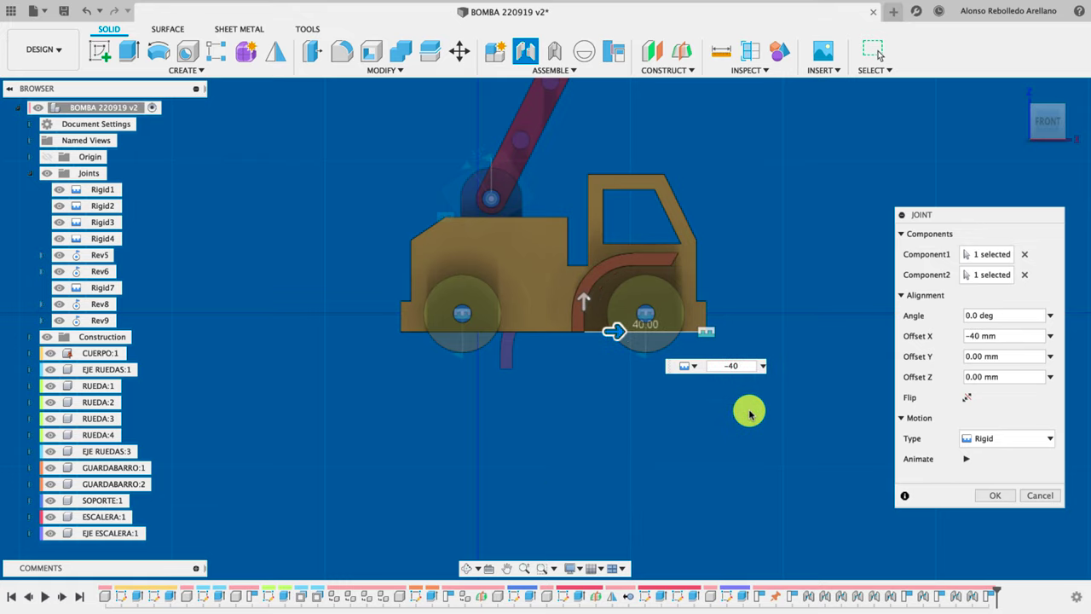
{"action": "left_click", "coordinate": [1000, 497]}
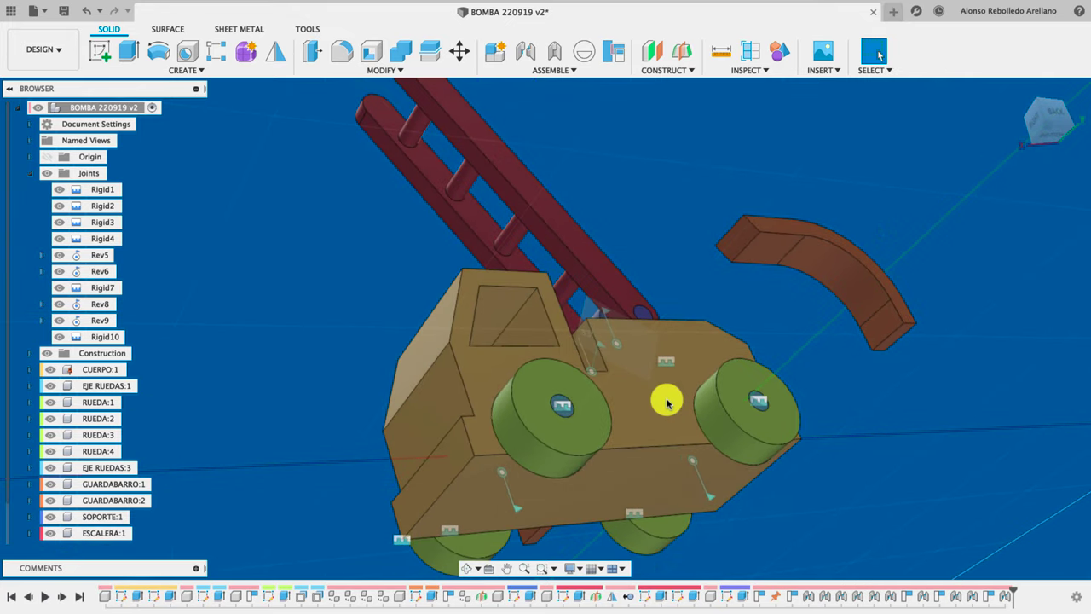
Rigidly join the second fender's end to the body edge at -40 mm X, creating Rigid11.
{"action": "key", "text": "j"}
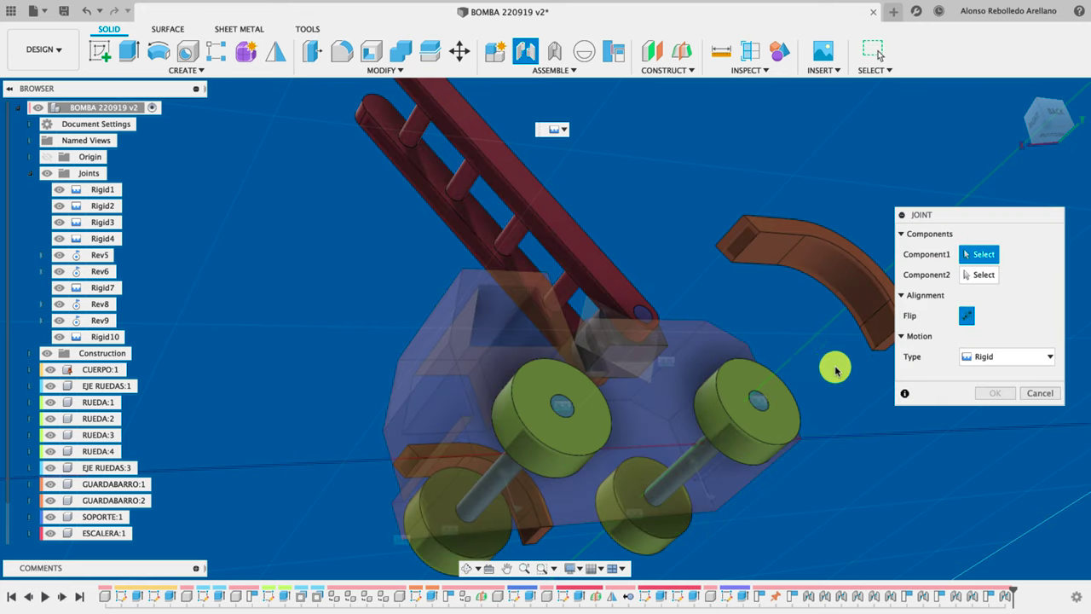
{"action": "middle_click_drag", "start_coordinate": [835, 369], "coordinate": [745, 331]}
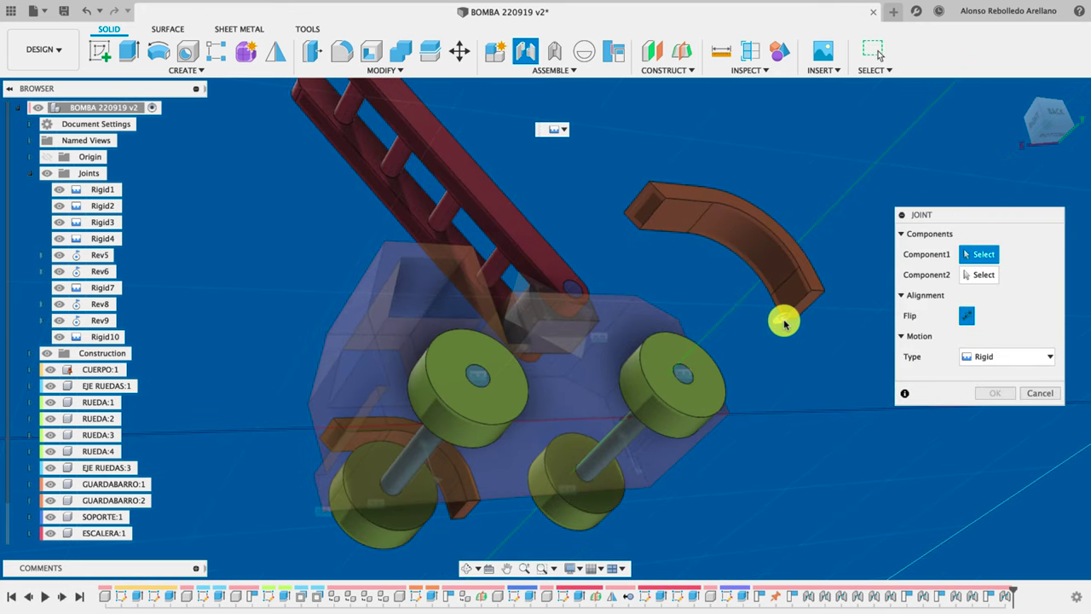
{"action": "left_click", "coordinate": [784, 322]}
{"action": "left_click", "coordinate": [389, 425]}
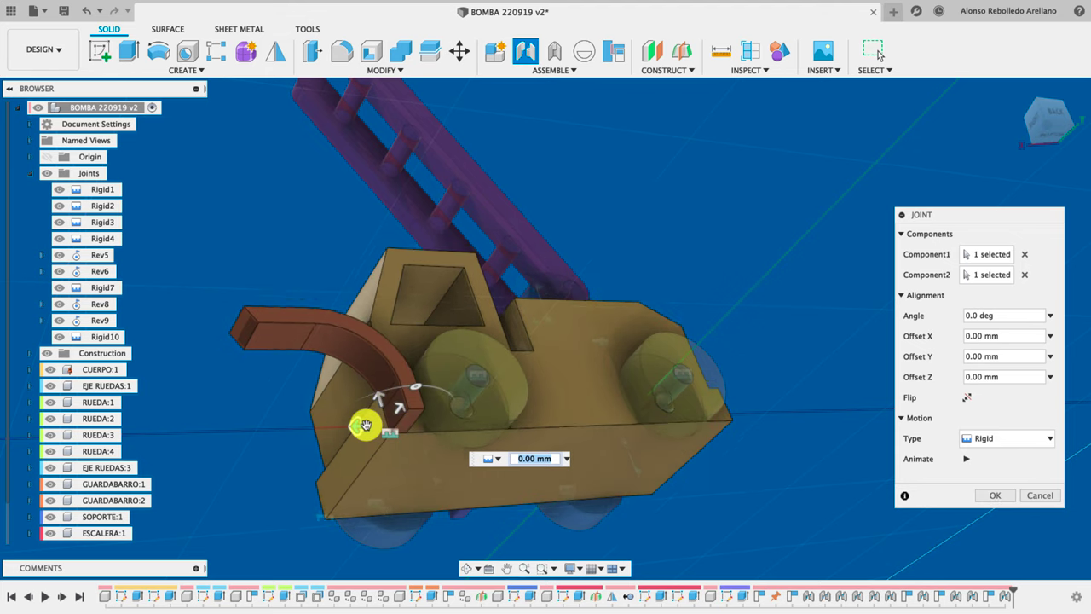
{"action": "left_click_drag", "start_coordinate": [365, 425], "coordinate": [410, 429]}
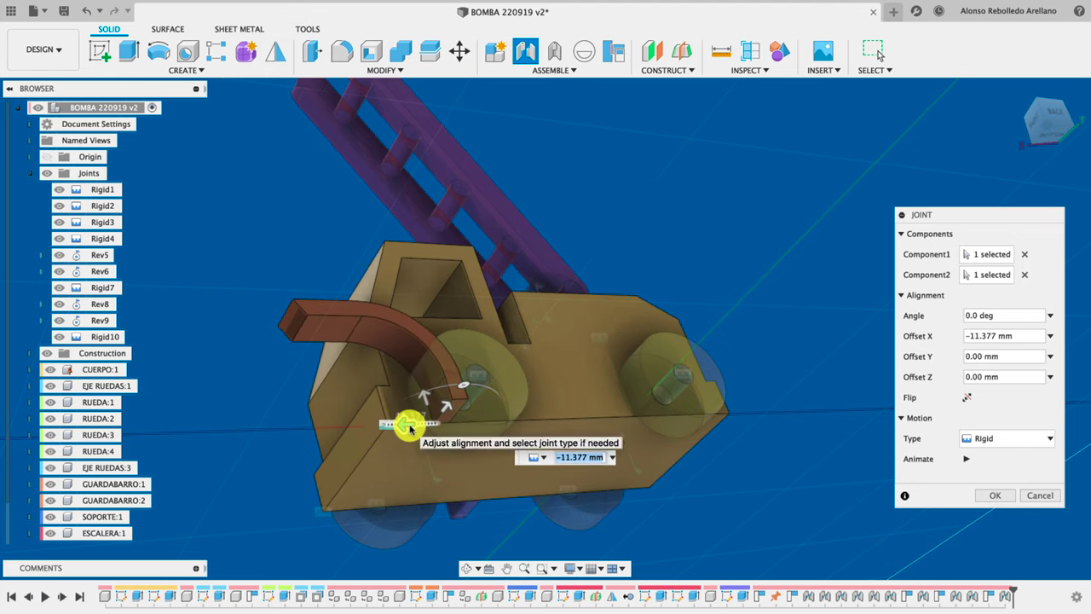
{"action": "type", "text": "0"}
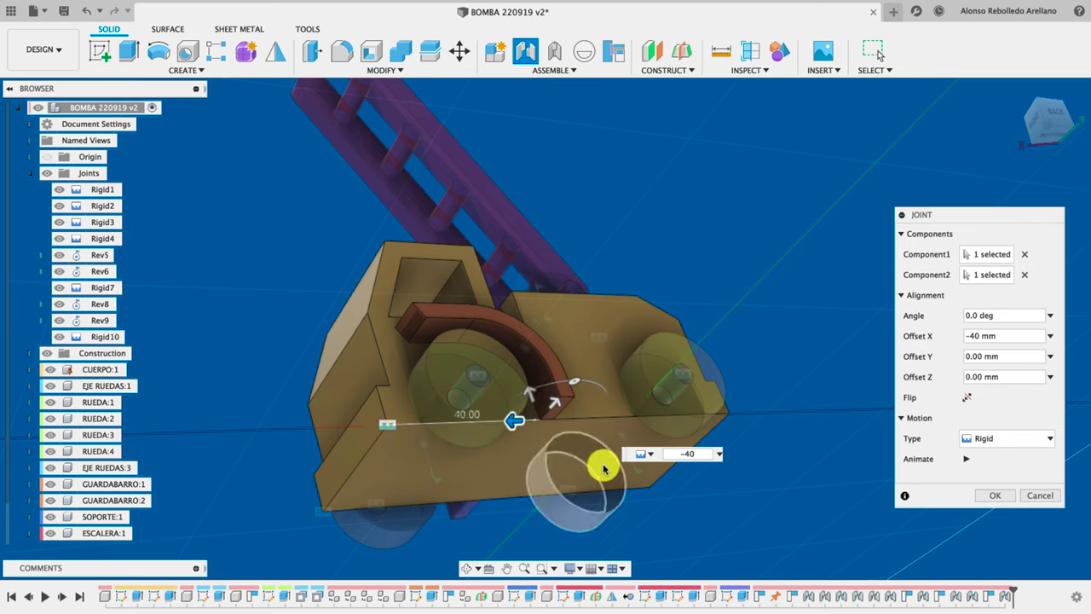
{"action": "left_click", "coordinate": [976, 498]}
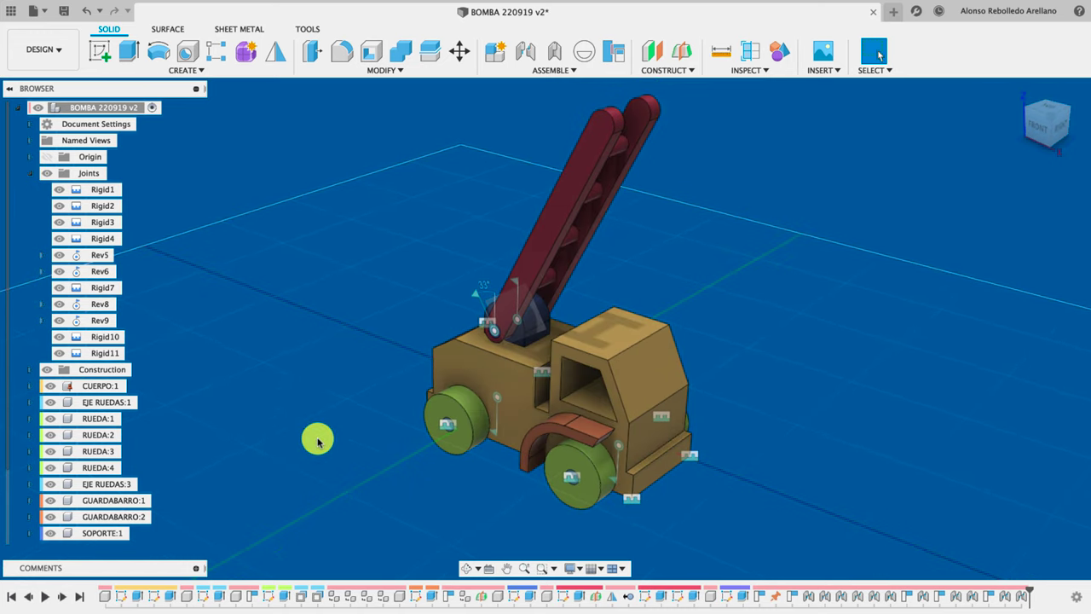
{"action": "left_click", "coordinate": [86, 178]}
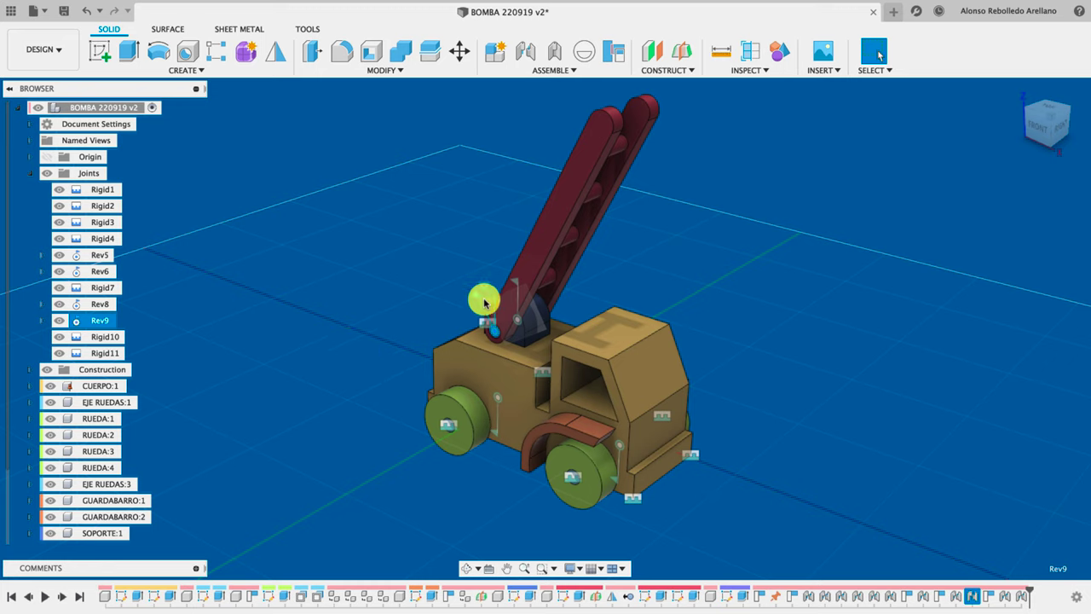
{"action": "mouse_move", "coordinate": [467, 268]}
{"action": "left_mouse_down"}
{"action": "mouse_move", "coordinate": [457, 290]}
{"action": "mouse_move", "coordinate": [499, 309]}
{"action": "mouse_move", "coordinate": [485, 287]}
{"action": "mouse_move", "coordinate": [494, 297]}
{"action": "left_mouse_up"}
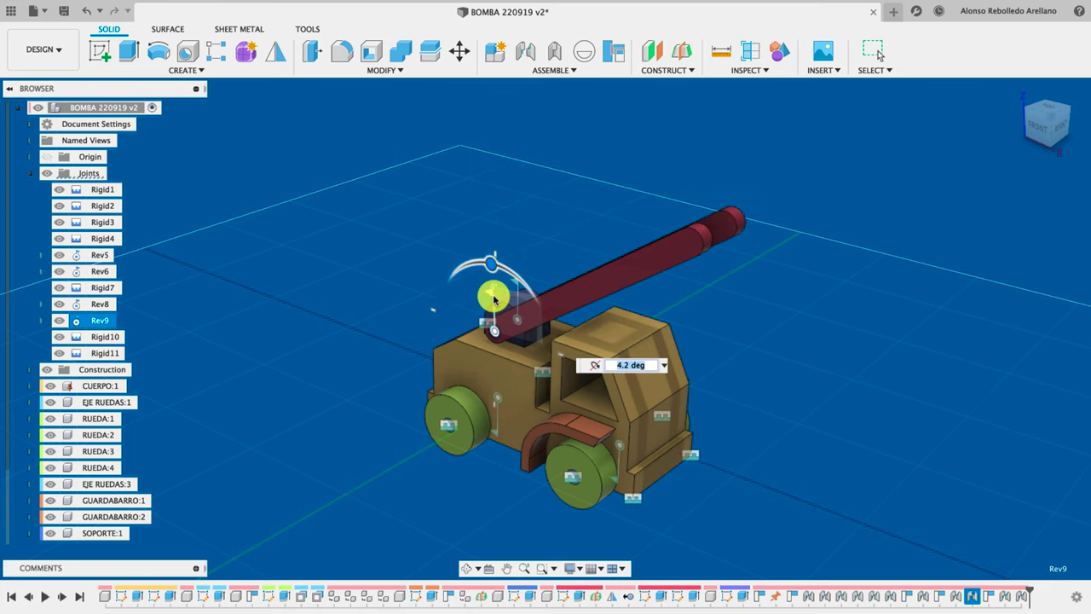
{"action": "left_click", "coordinate": [409, 330]}
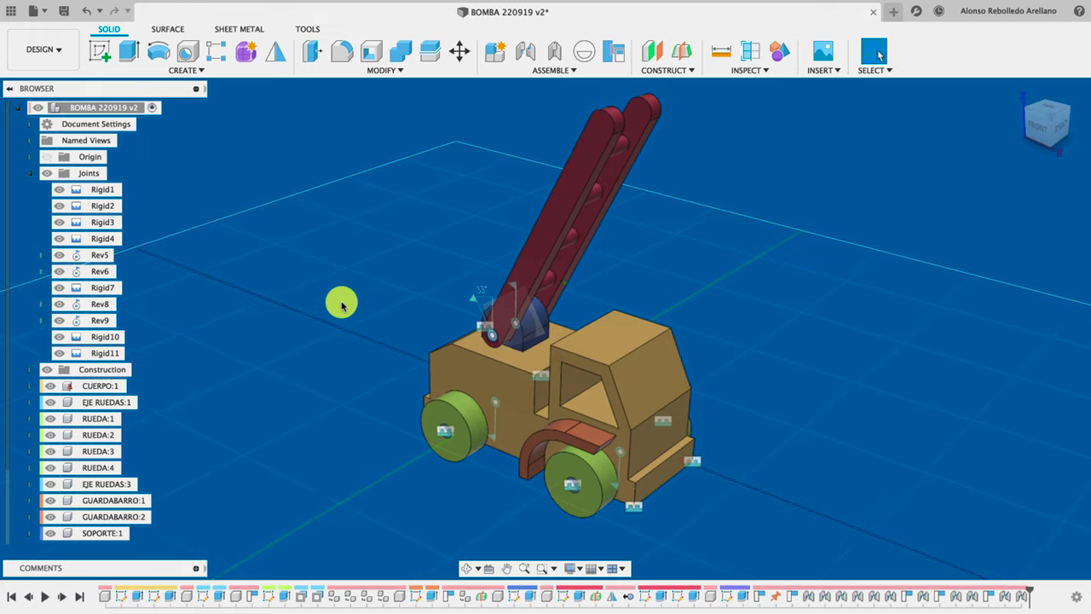